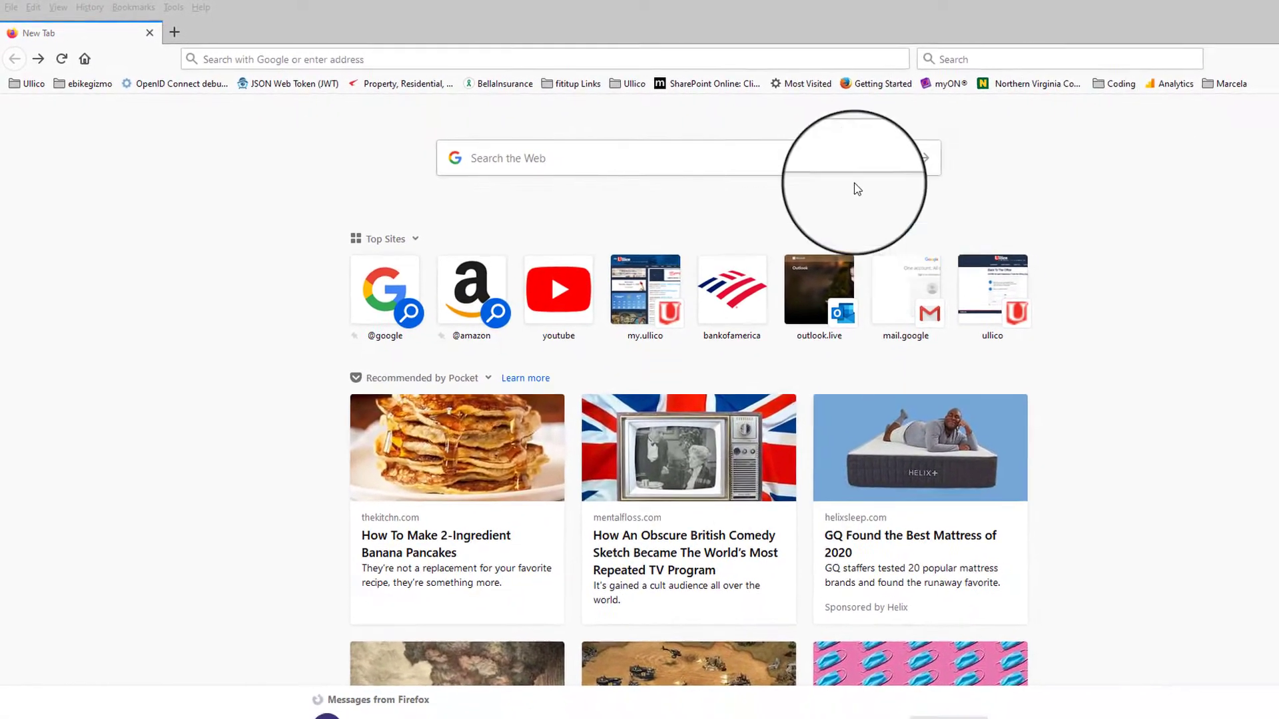
Step: Search Google for 'unity asset store' and open the official Unity Asset Store site
left_click(399, 61)
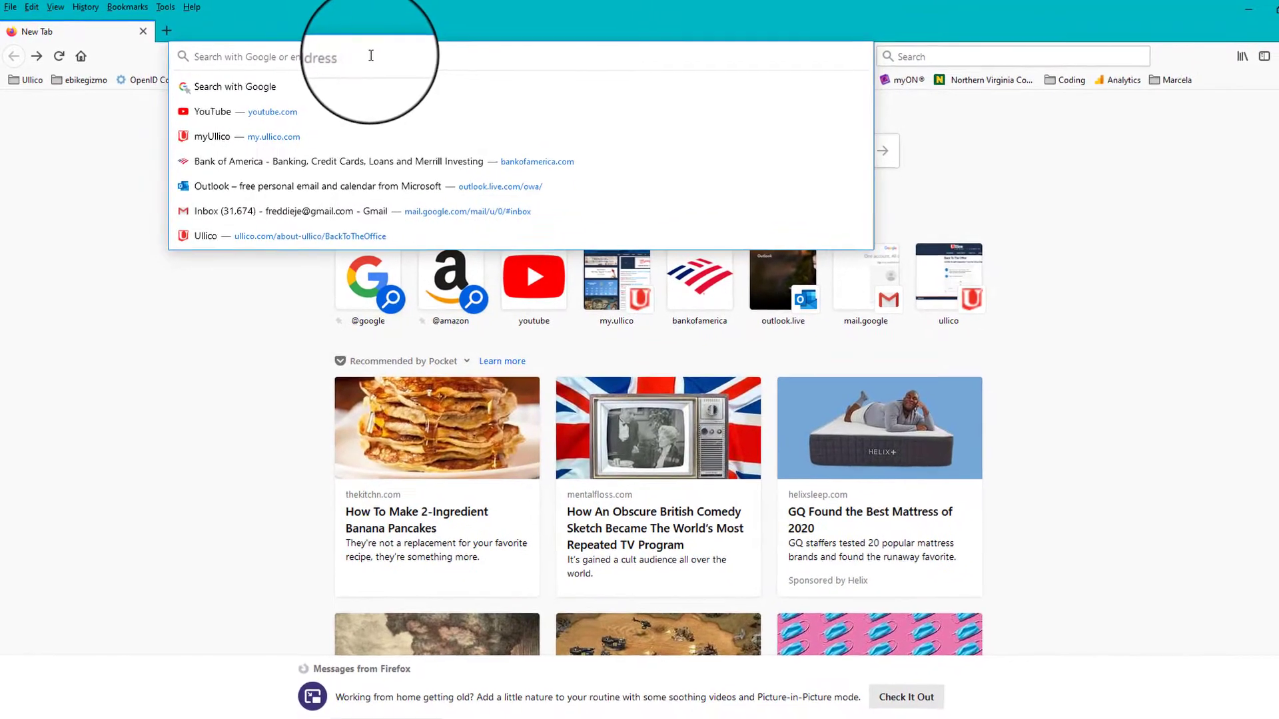
type("unity asset store")
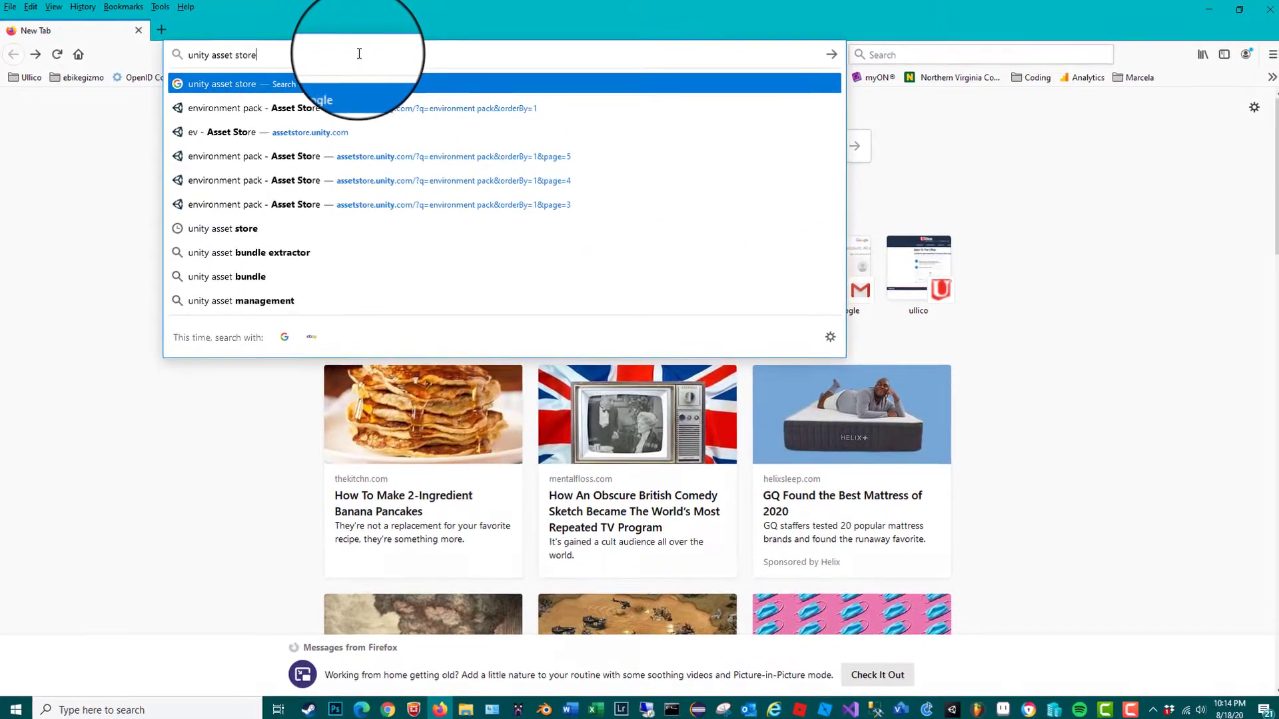
key("Return")
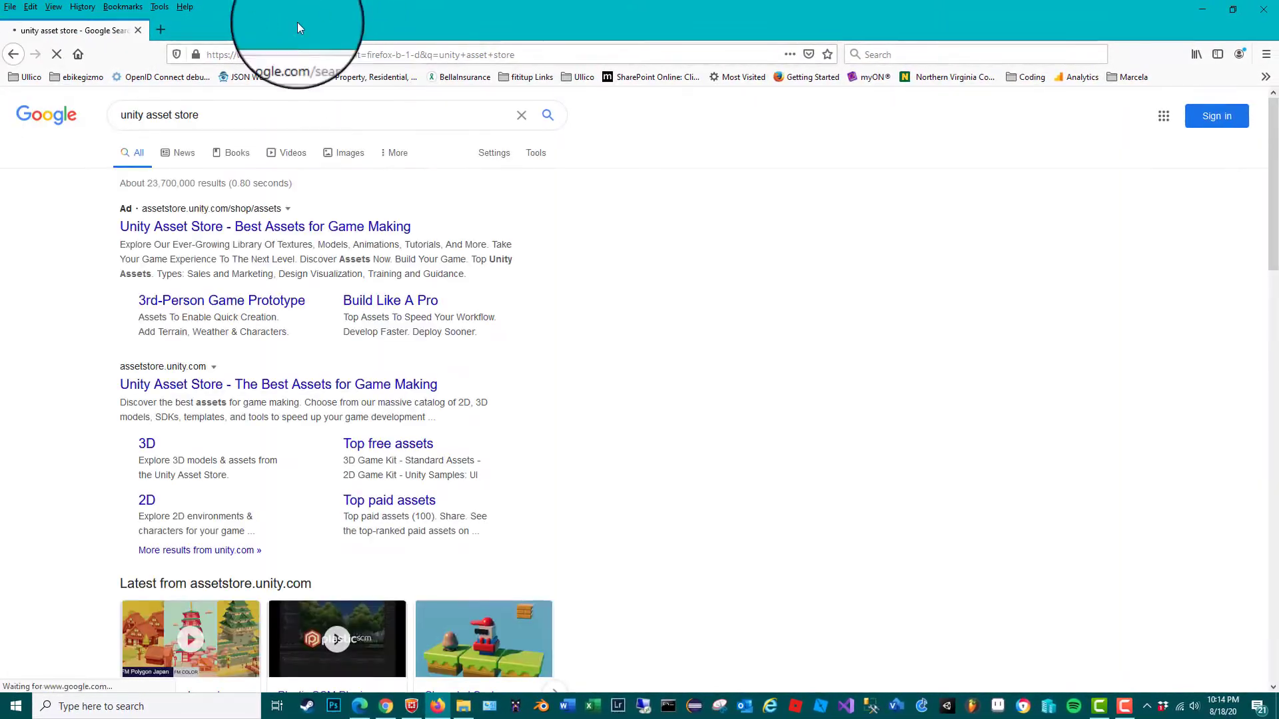
left_click(262, 386)
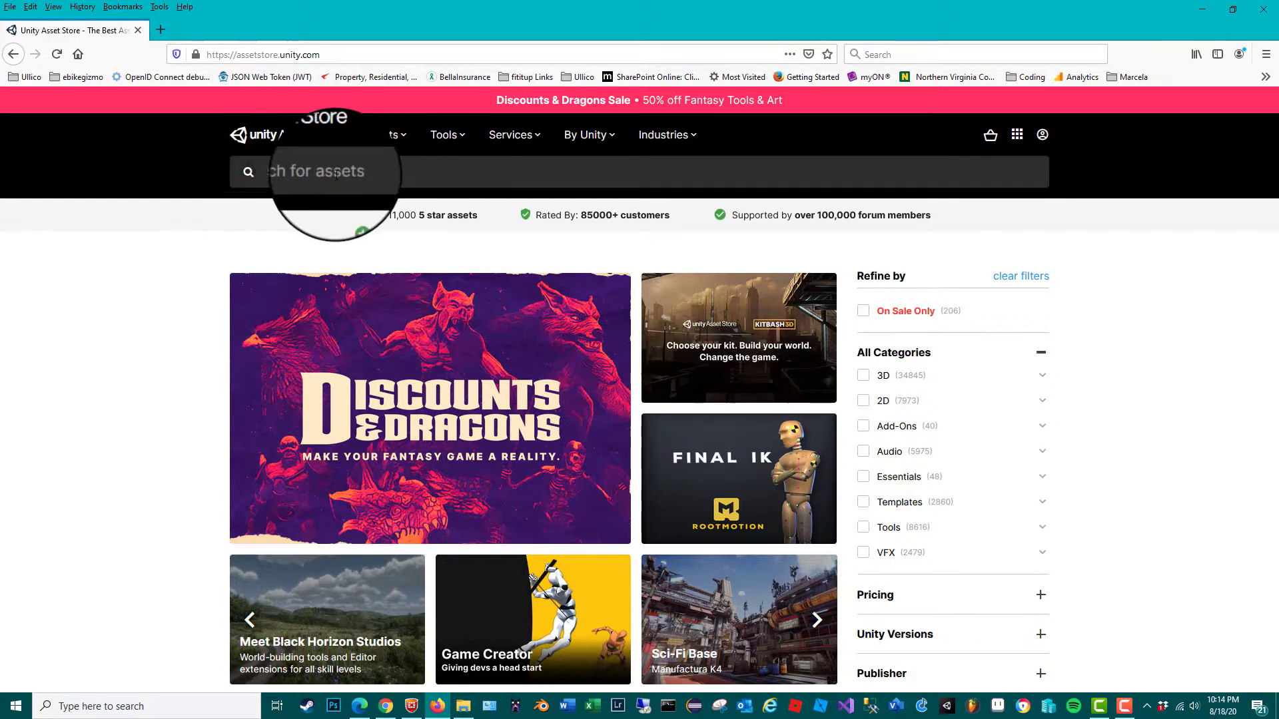
Step: Run the recent 'environment pack' store search and scroll through the 2922 results
left_click(358, 175)
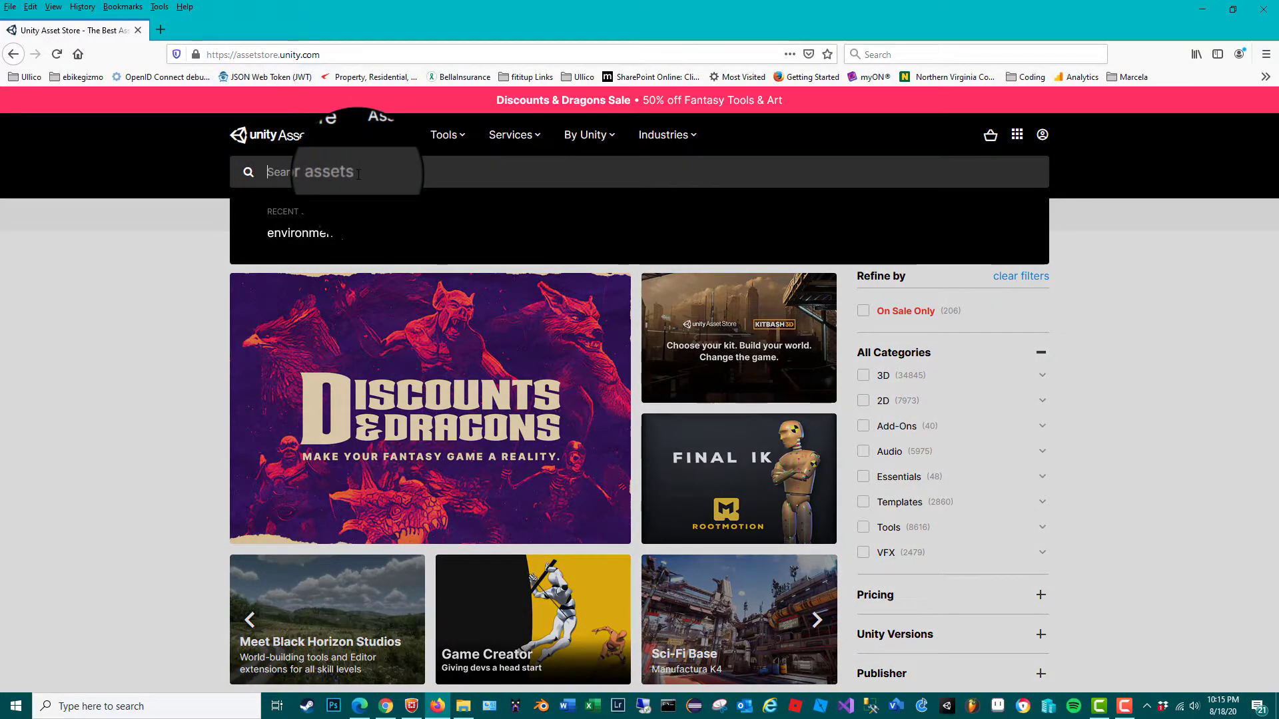
left_click(353, 240)
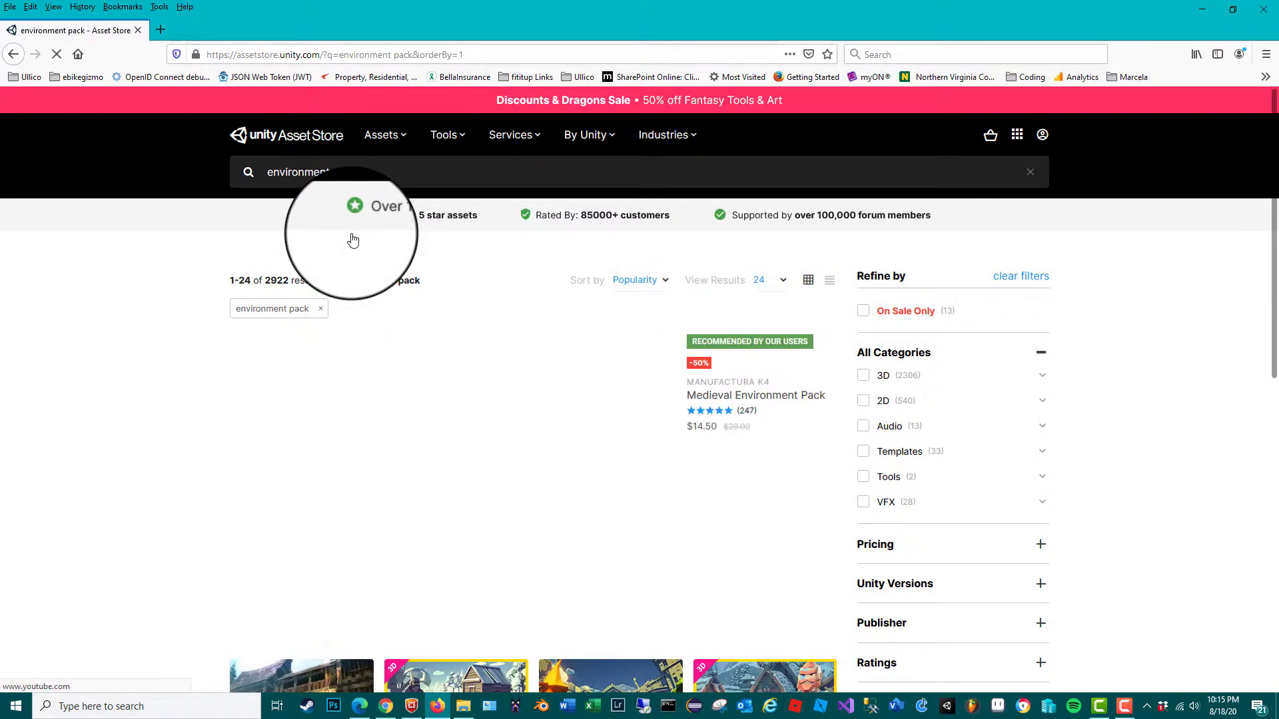
scroll(456, 386, "down", 3)
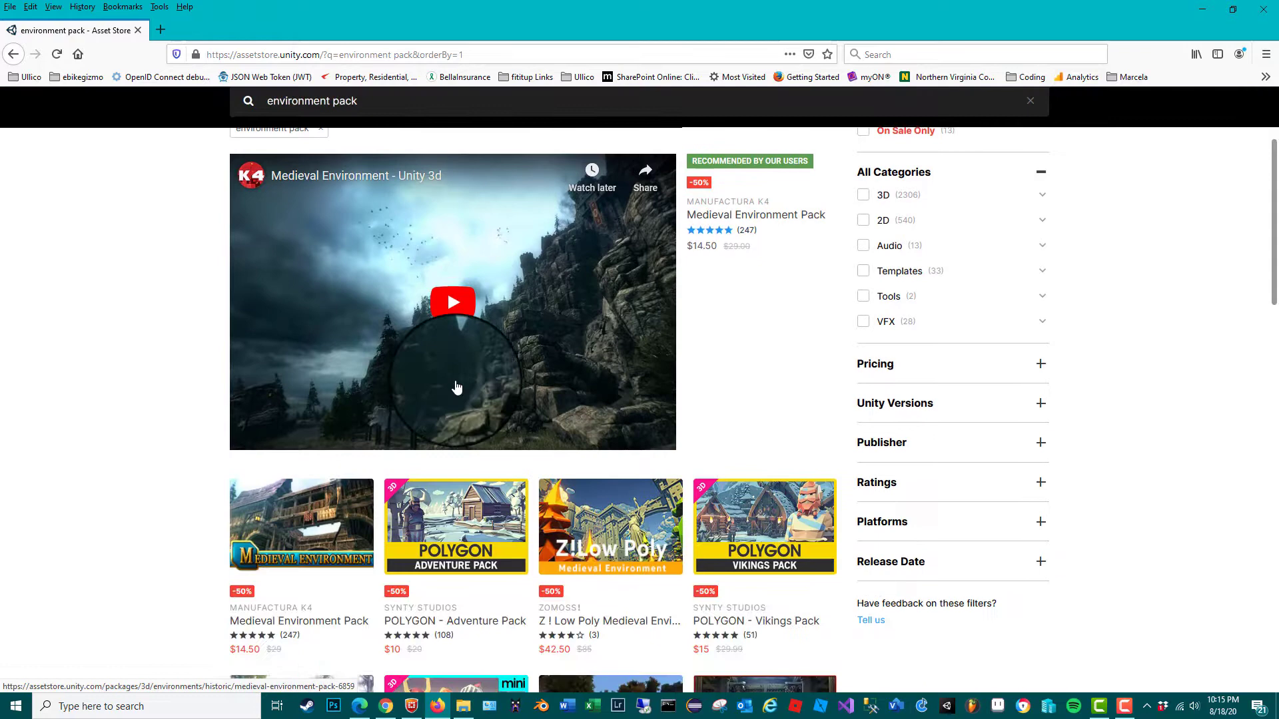
scroll(456, 387, "up", 1)
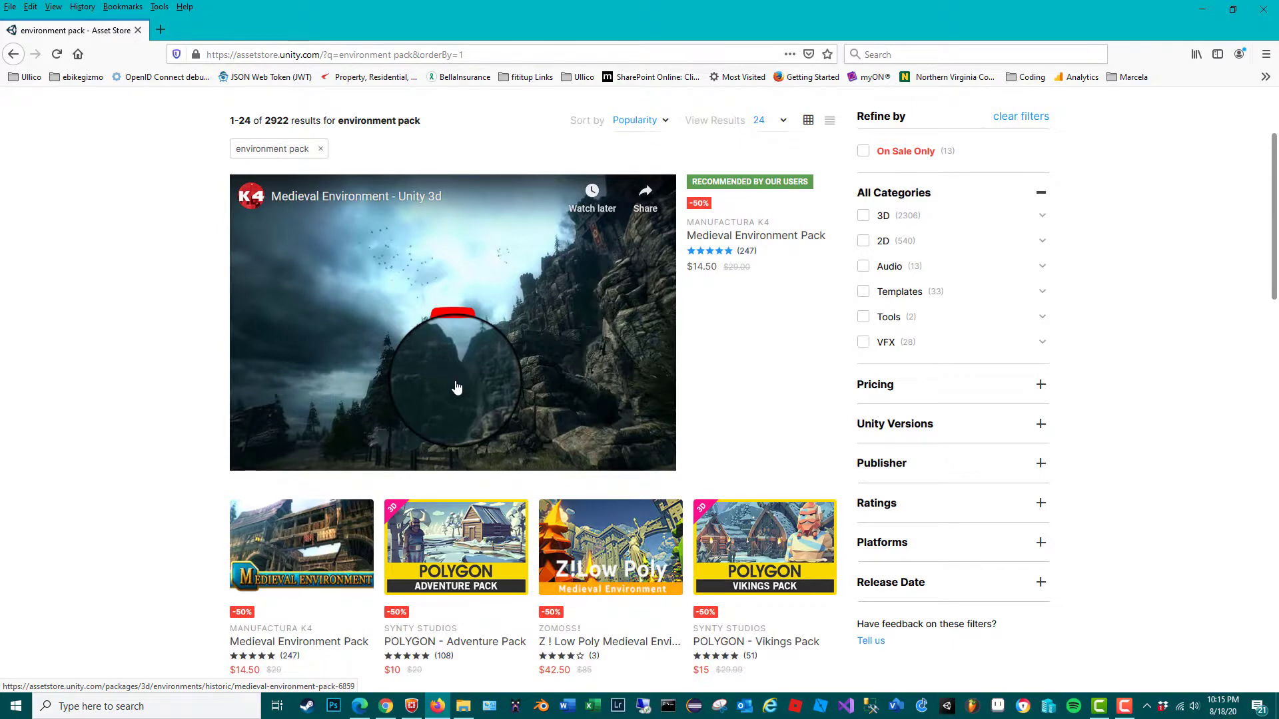
scroll(456, 387, "down", 1)
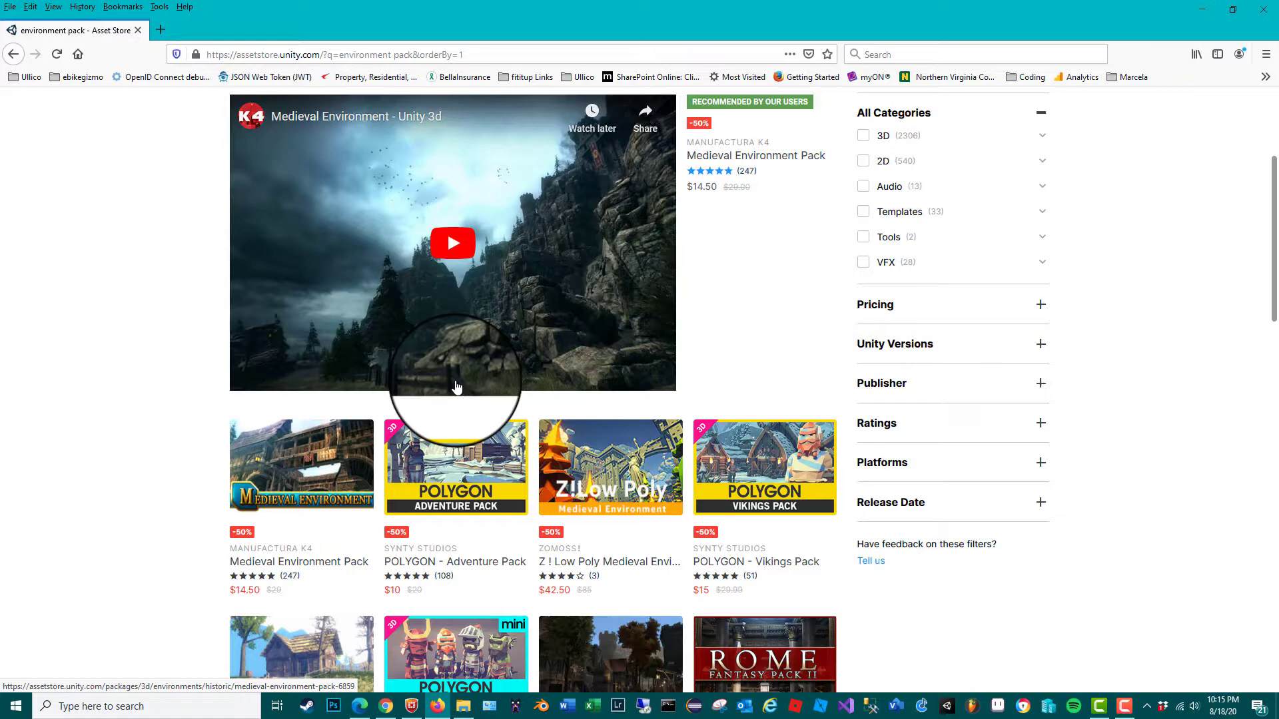
scroll(467, 427, "down", 3)
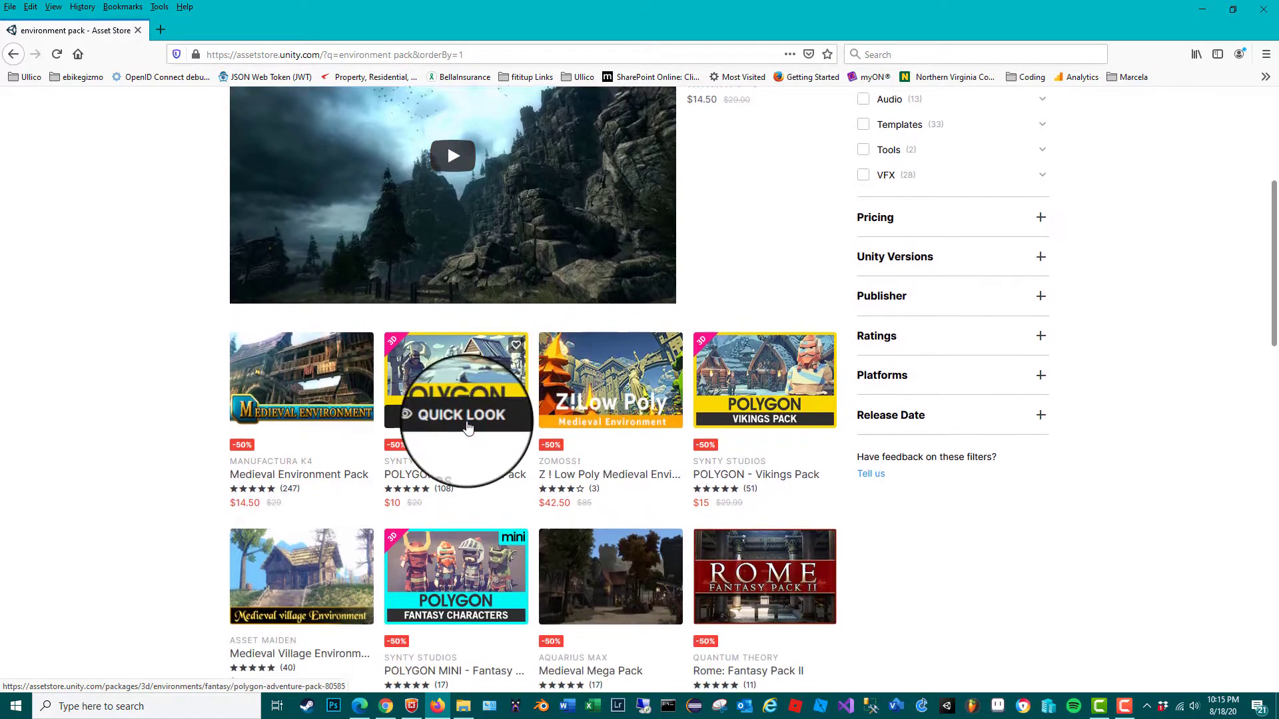
scroll(467, 427, "down", 2)
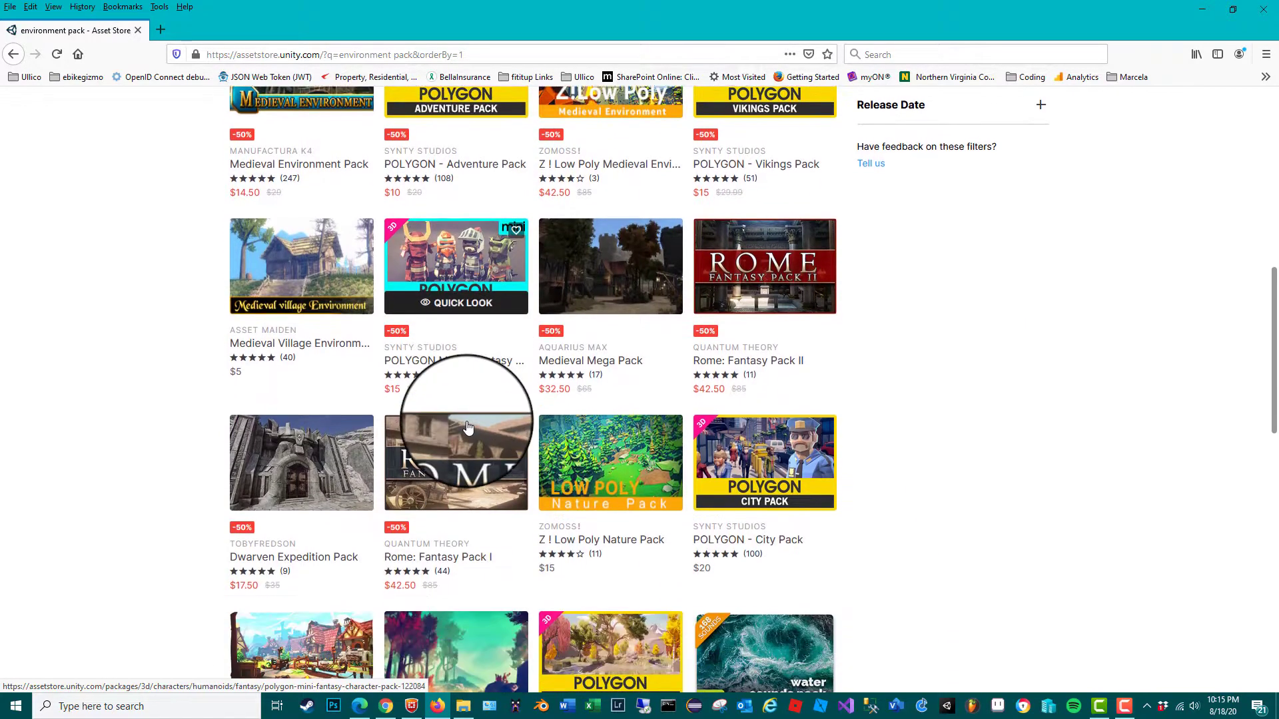
scroll(467, 427, "down", 1)
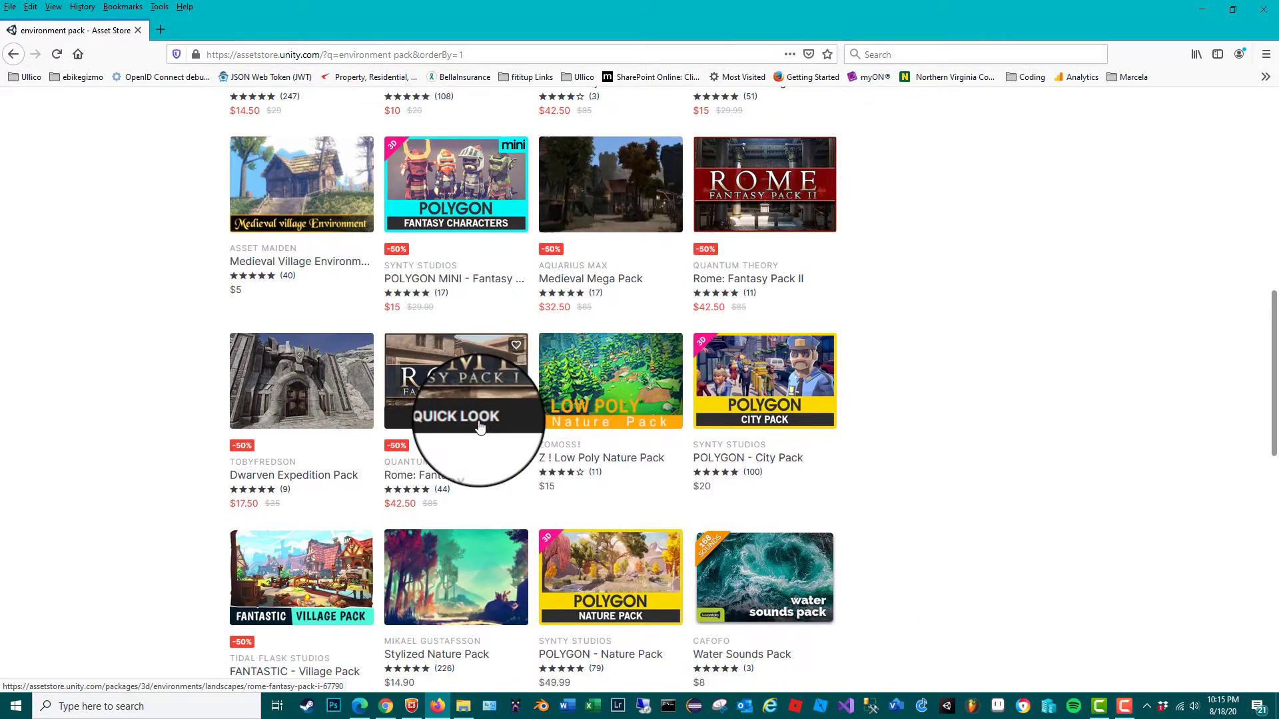
scroll(646, 385, "down", 3)
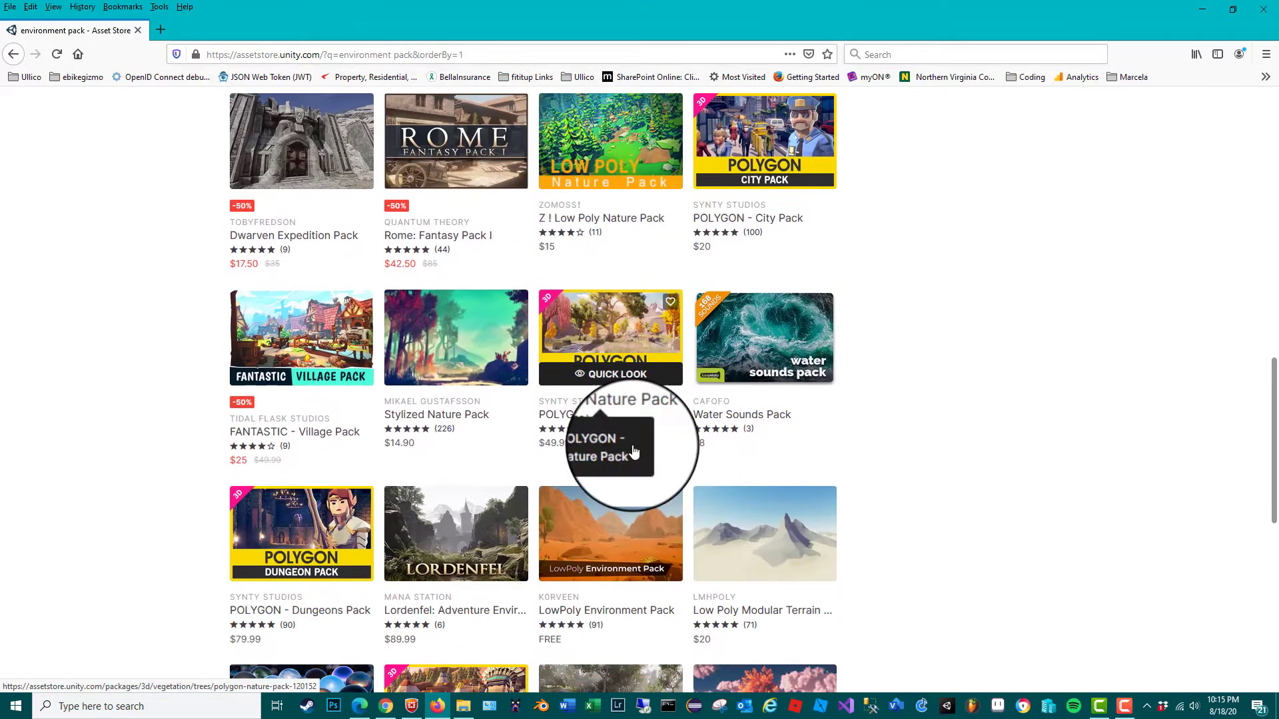
scroll(868, 453, "down", 4)
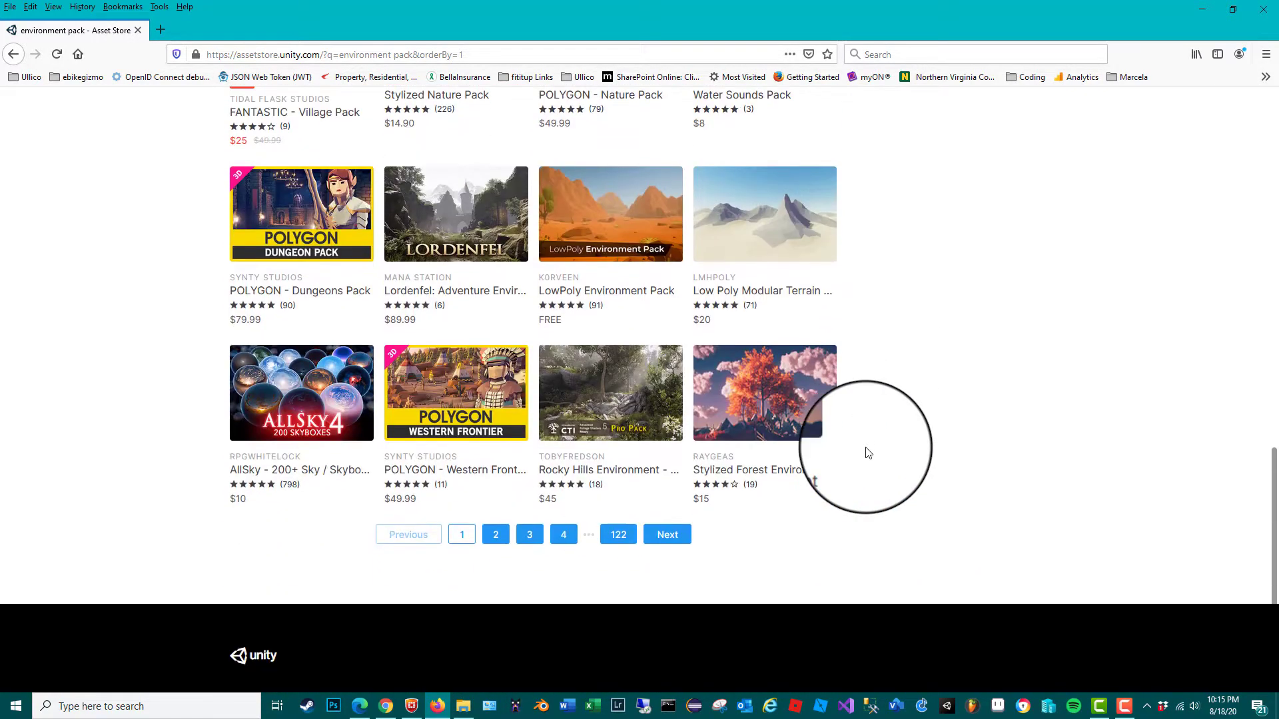
Step: Move to page 2 of the environment pack results and scroll through it
left_click(494, 533)
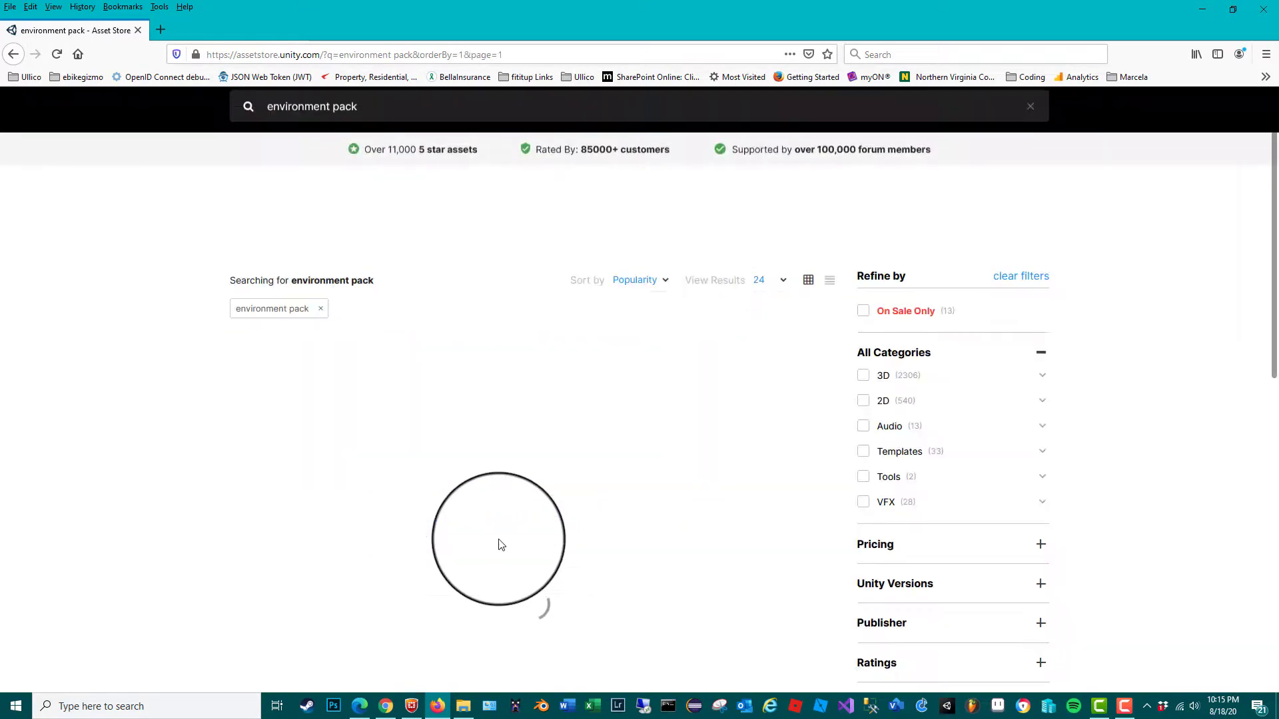
scroll(498, 541, "down", 4)
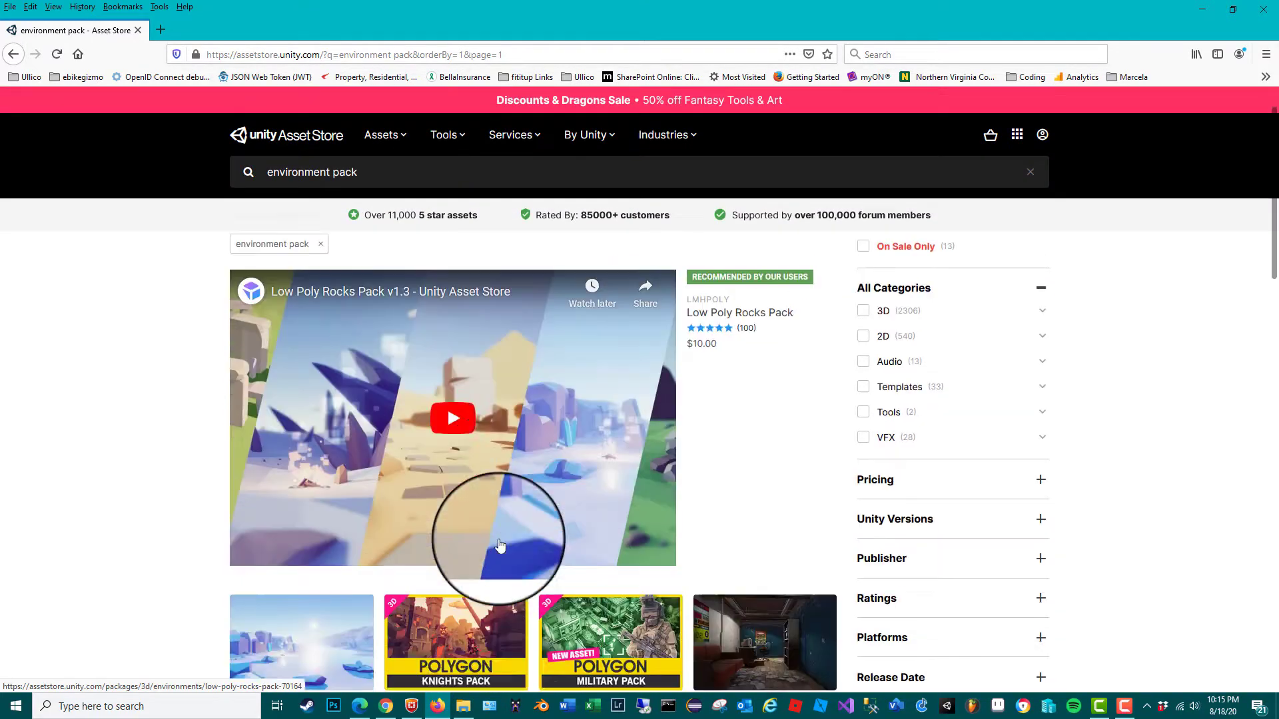
scroll(543, 543, "down", 2)
scroll(552, 548, "down", 6)
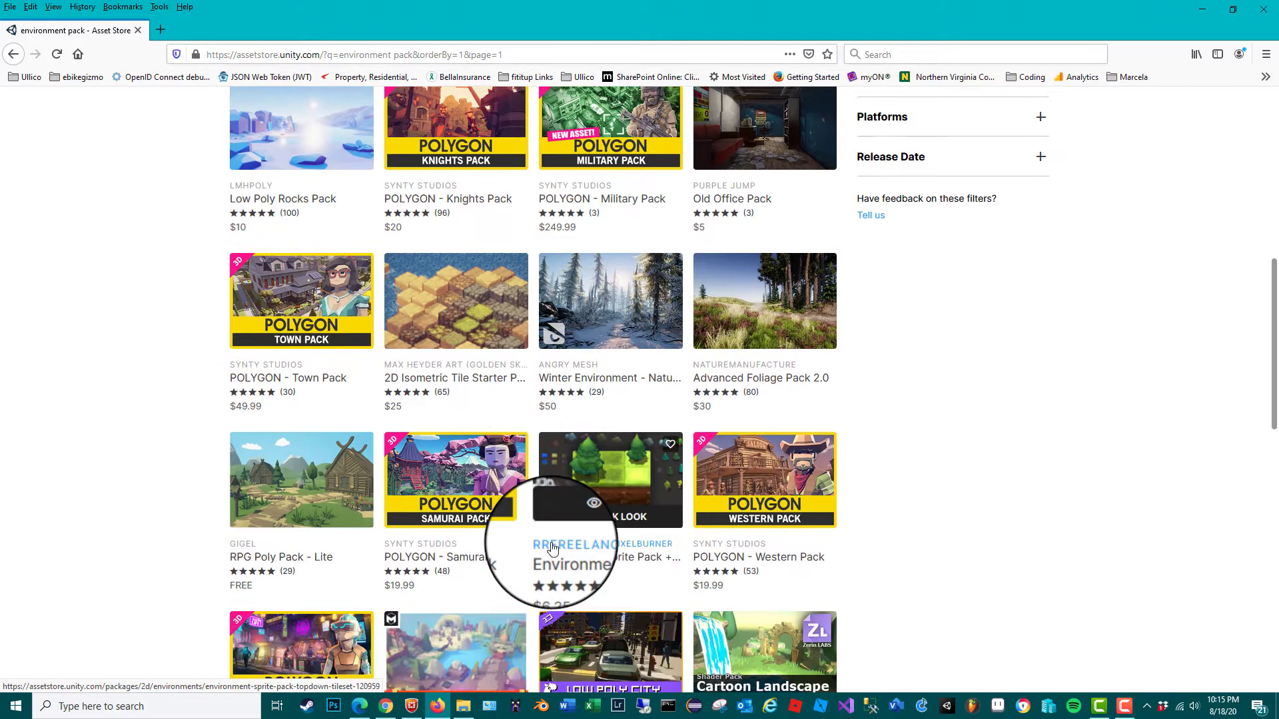
scroll(552, 548, "down", 1)
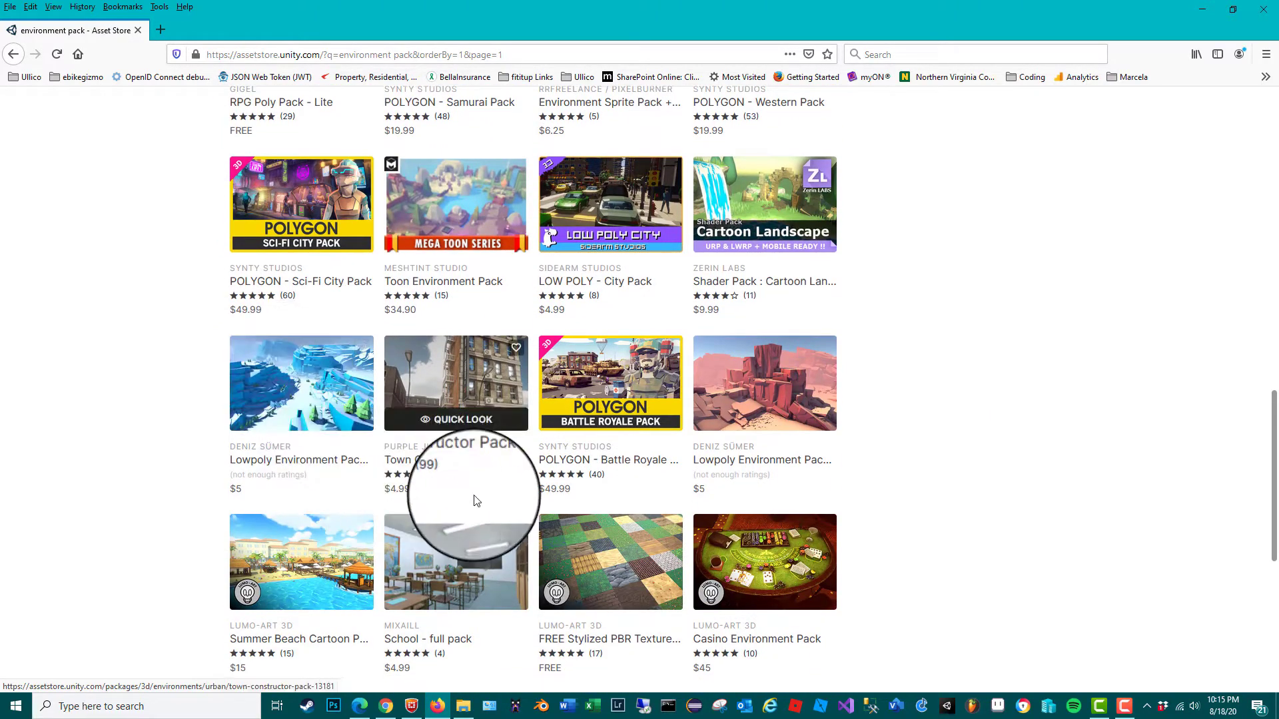
scroll(471, 499, "down", 3)
Step: Go to results page 3 and play, then pause, the forest environment preview video
left_click(536, 471)
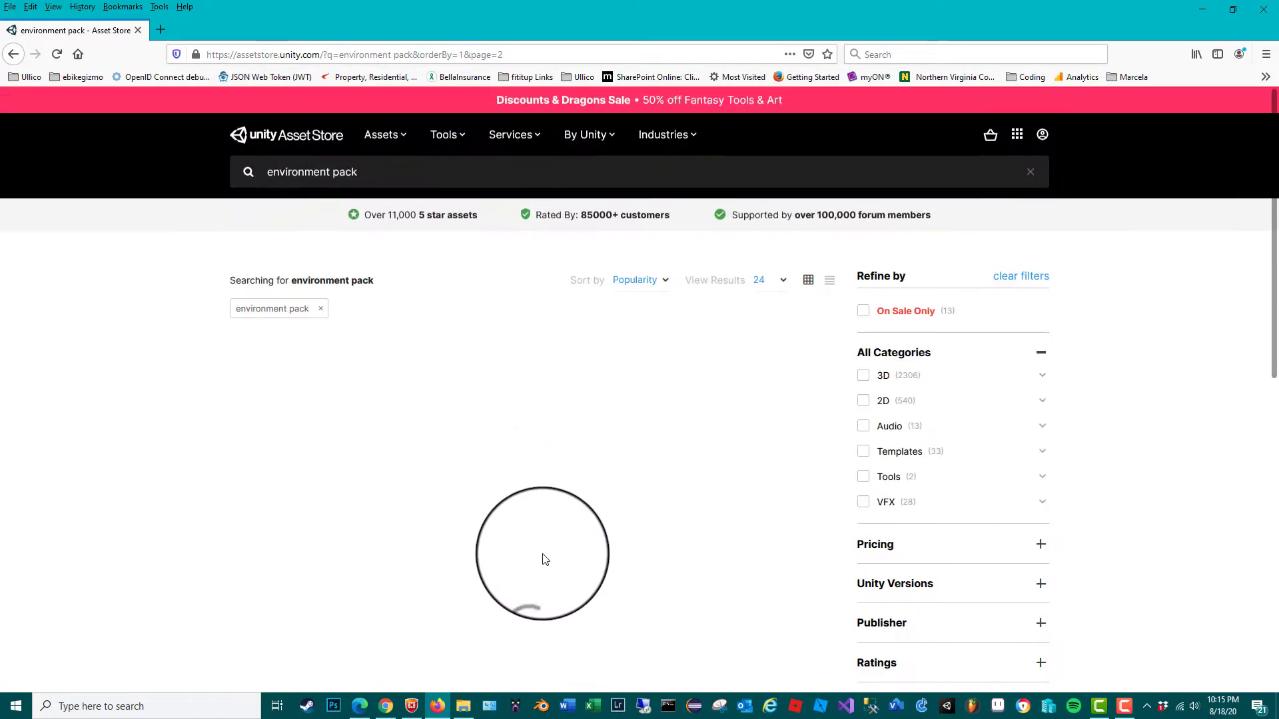
scroll(446, 314, "down", 2)
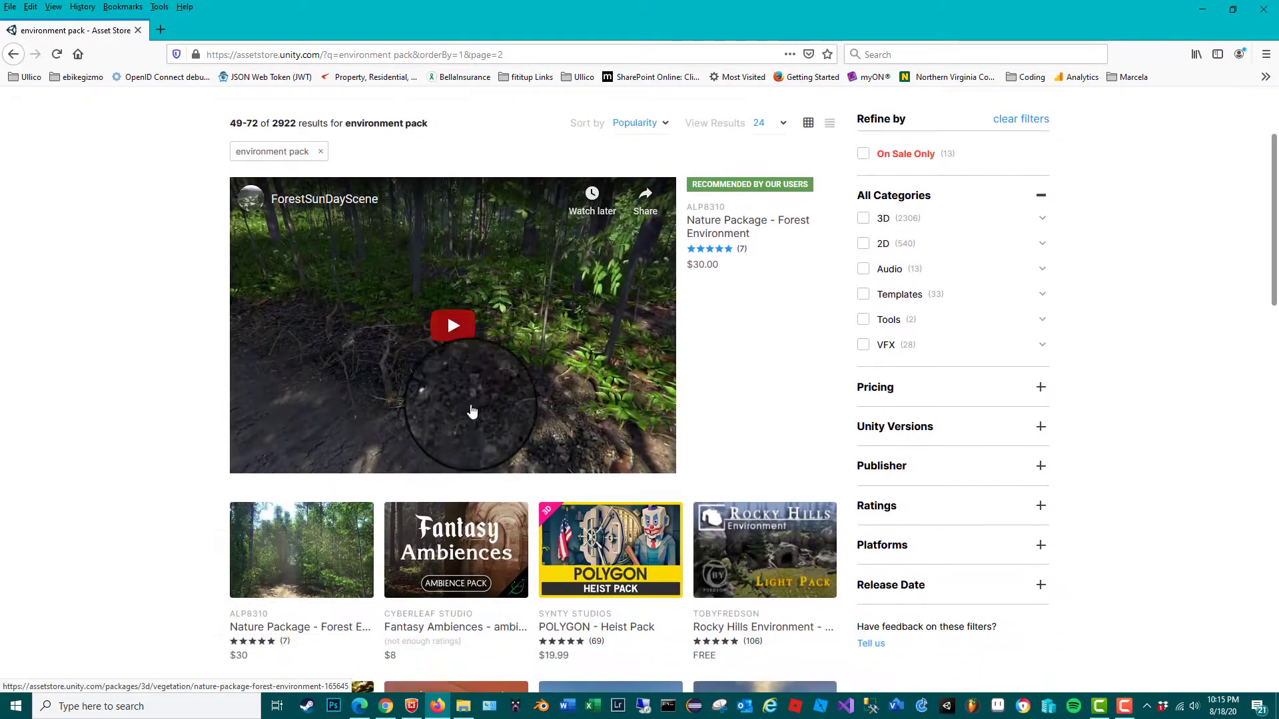
left_click(453, 324)
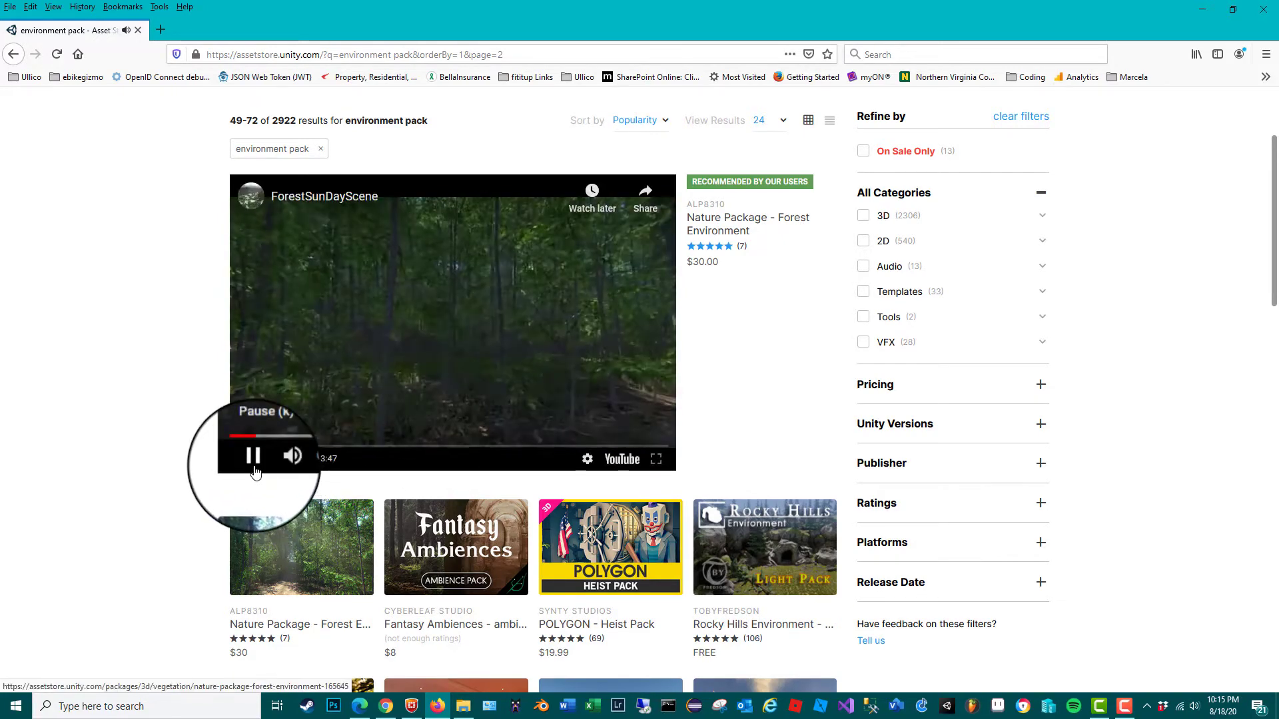
left_click(253, 456)
scroll(428, 516, "down", 3)
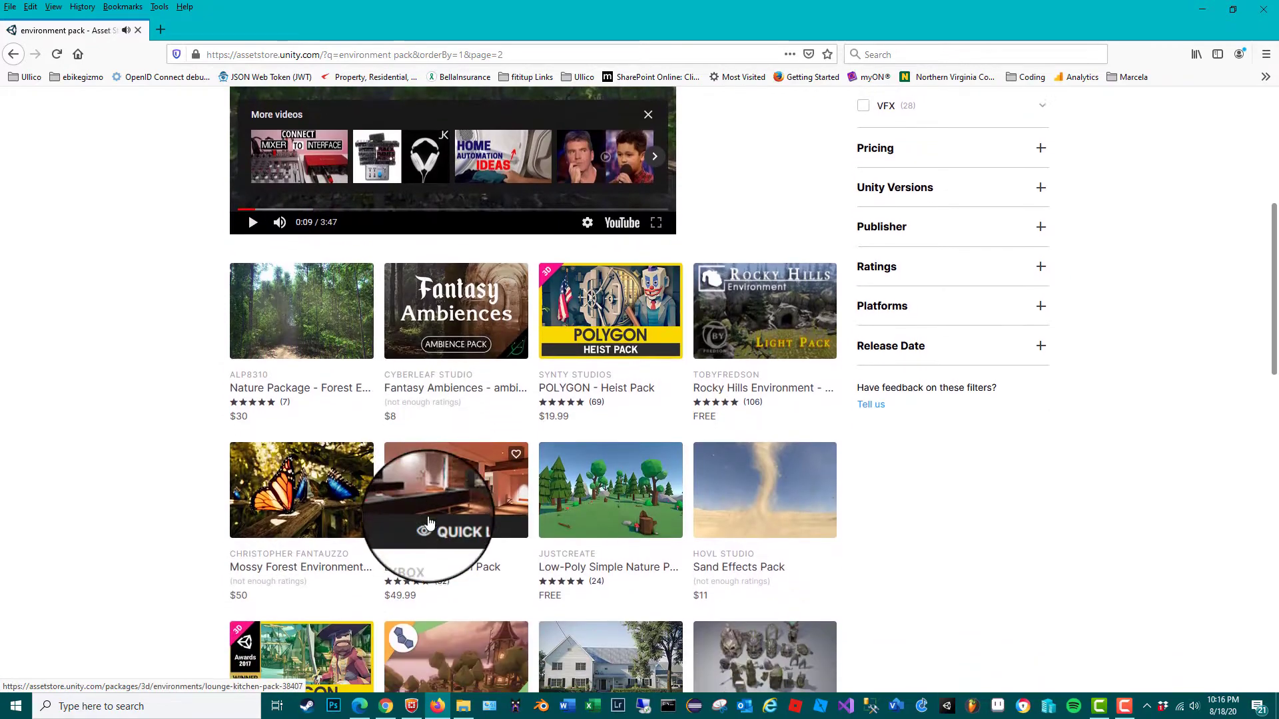
scroll(428, 522, "down", 8)
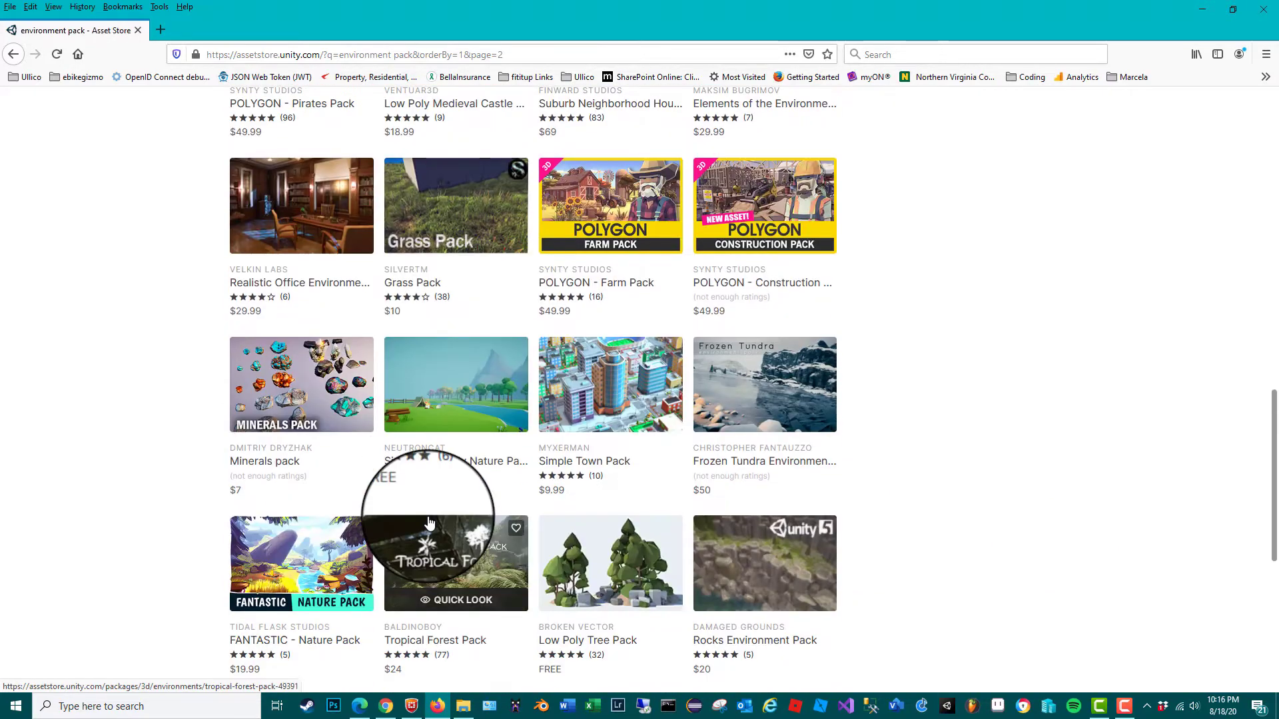
scroll(429, 522, "down", 3)
Step: Advance through results pages 4 and 5, scrolling down to the tropical environment listing
left_click(555, 475)
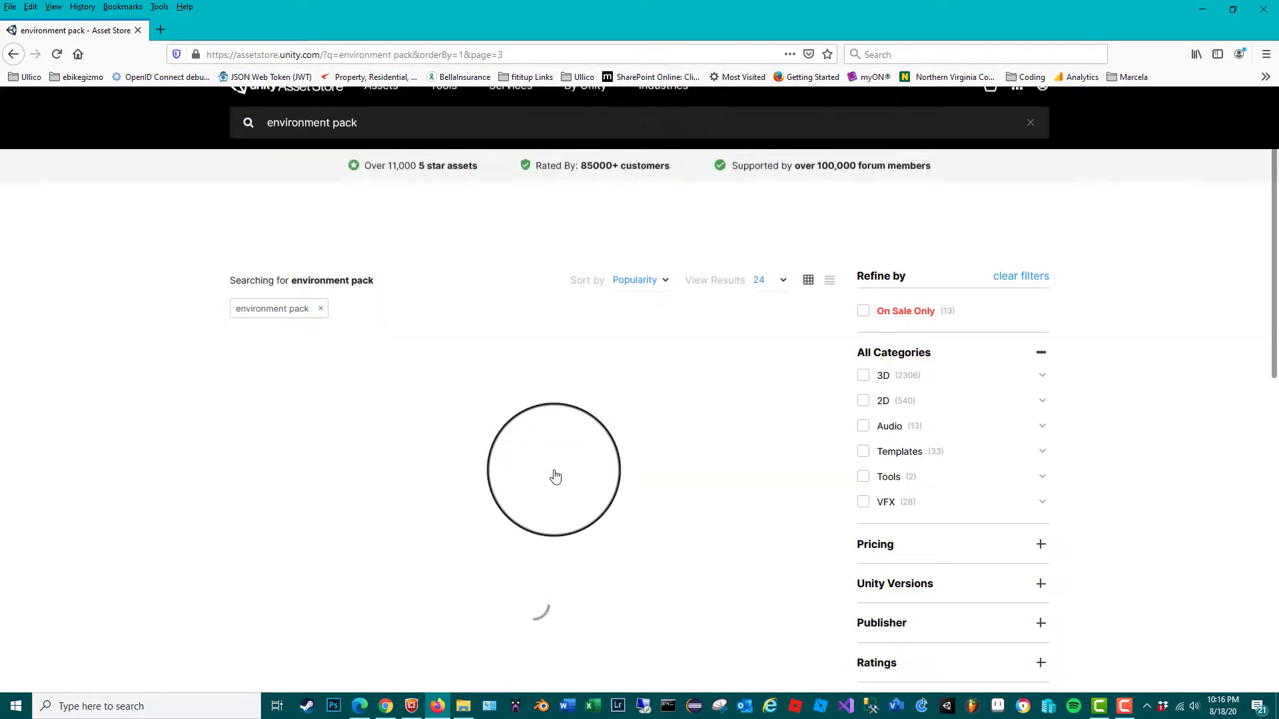
scroll(552, 479, "down", 9)
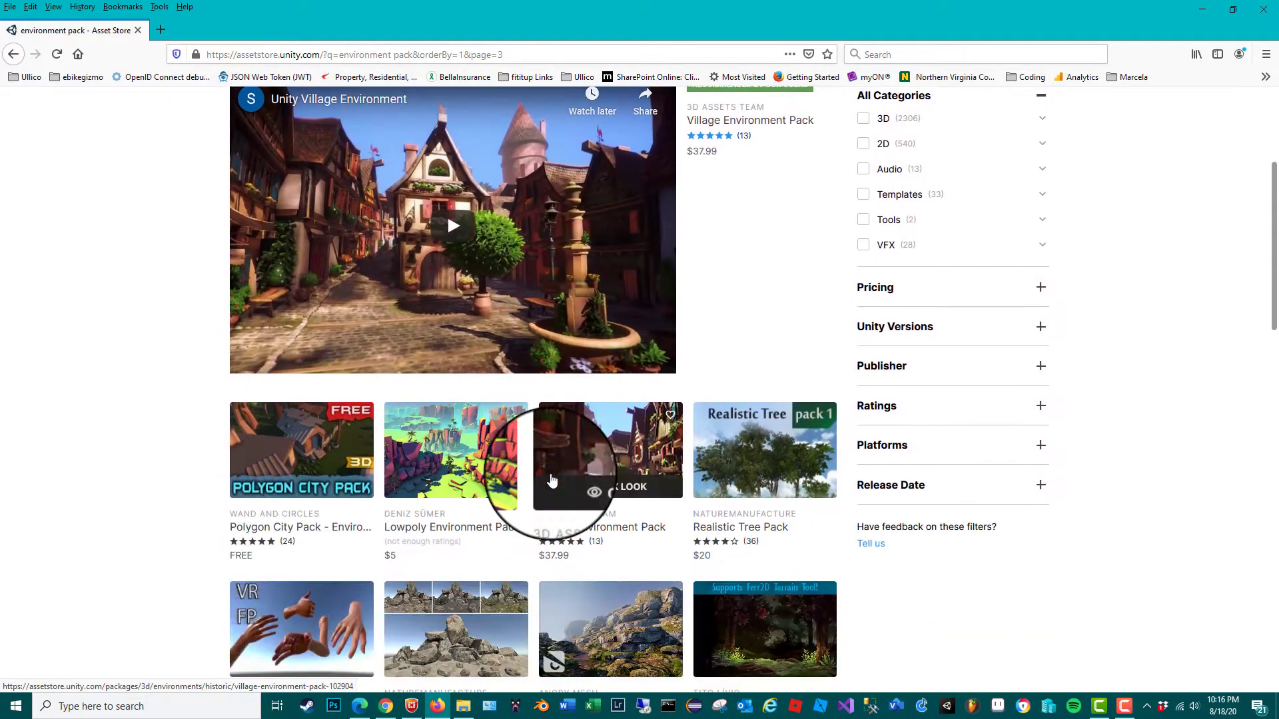
scroll(552, 480, "down", 6)
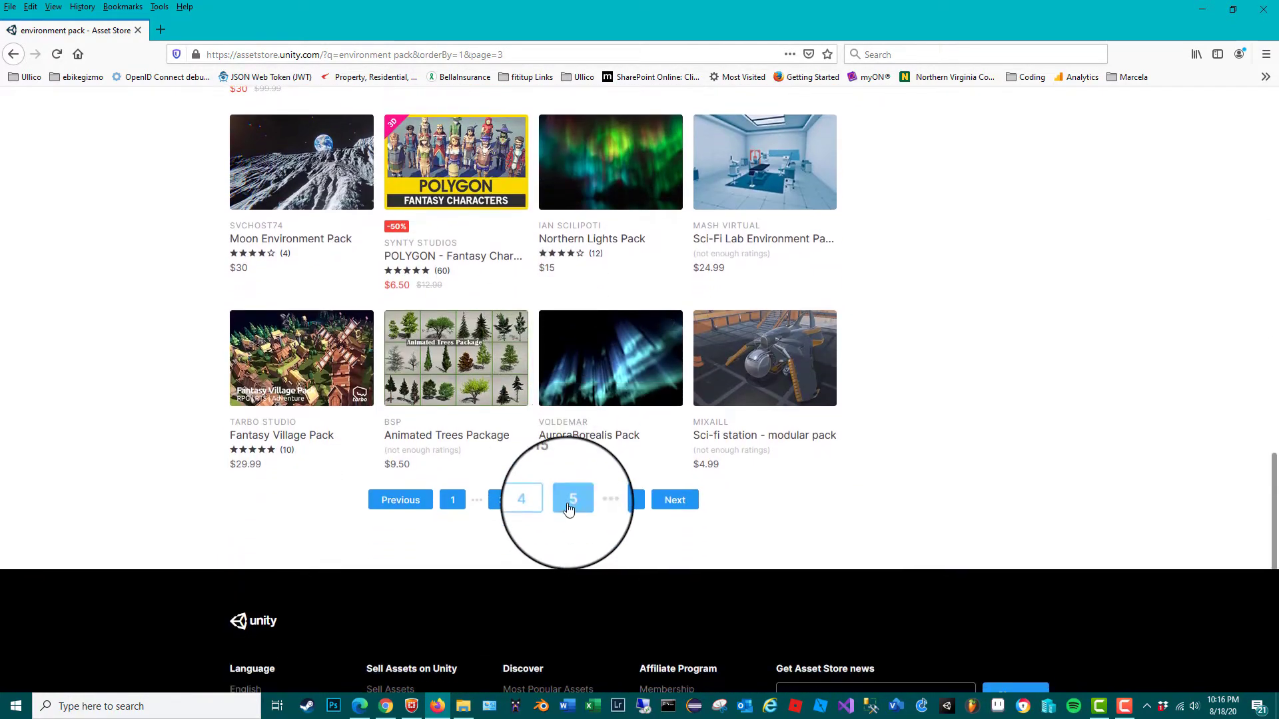
left_click(571, 500)
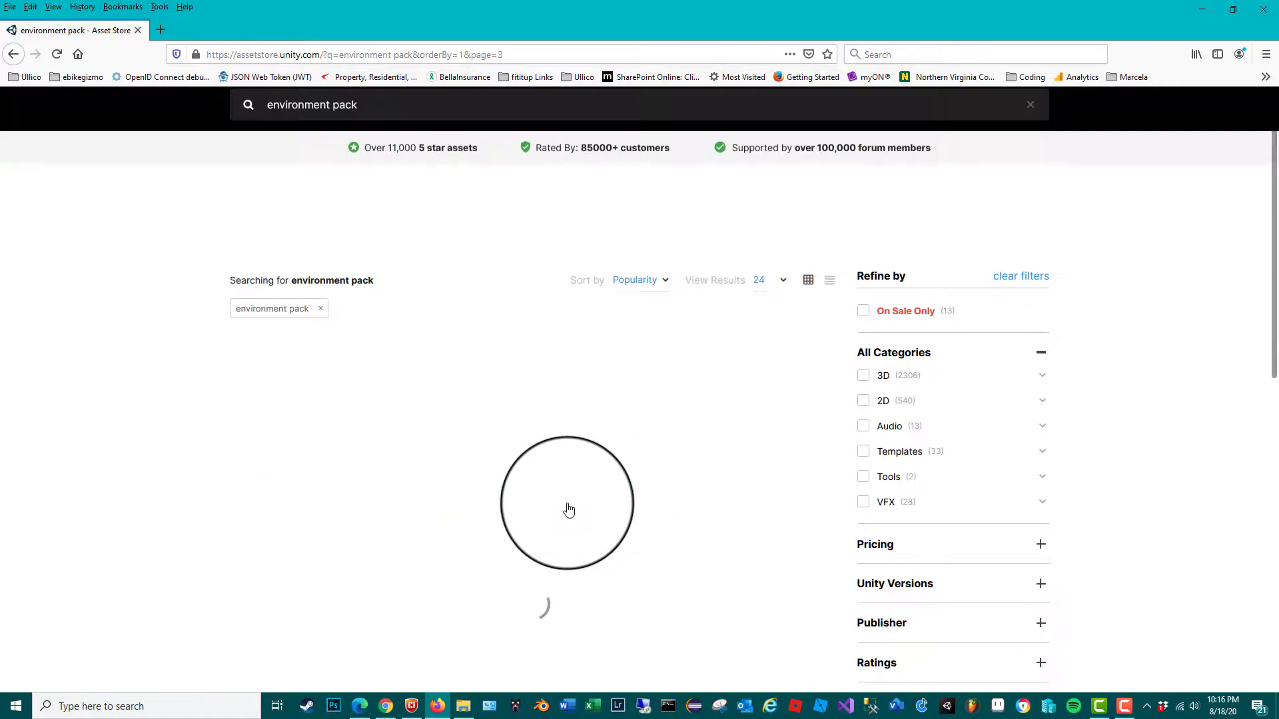
scroll(567, 508, "down", 10)
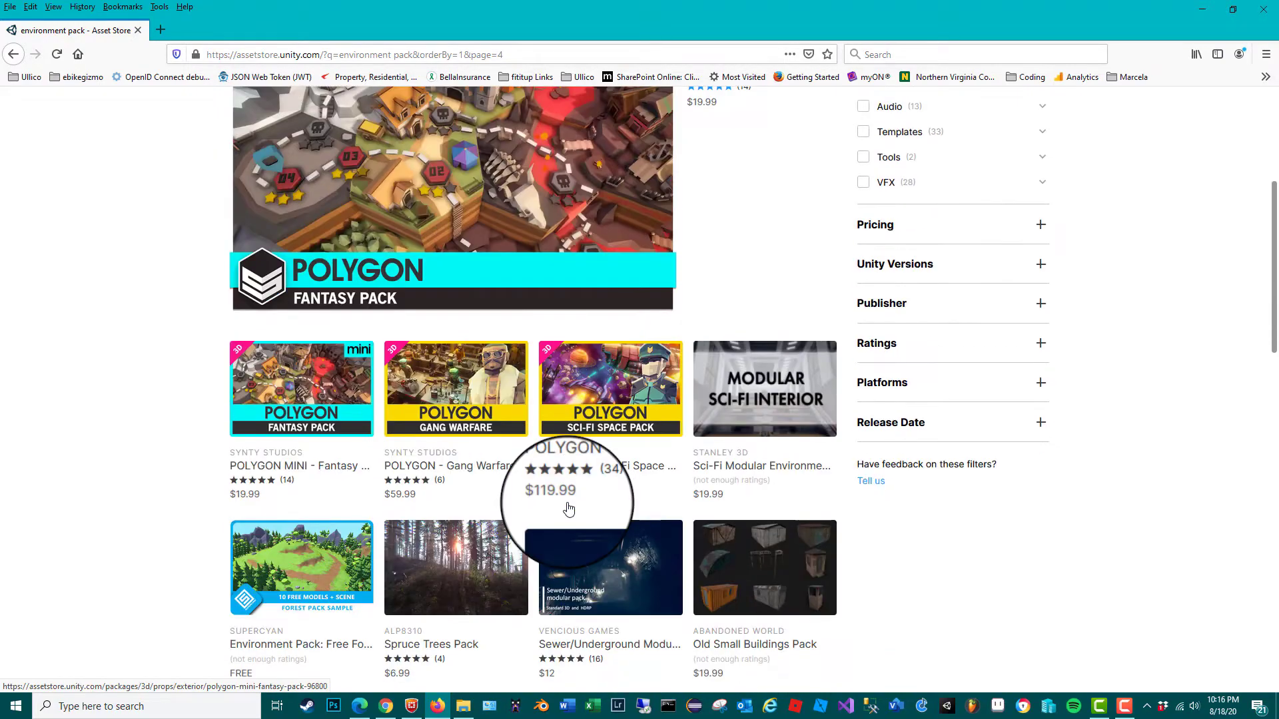
scroll(569, 510, "down", 3)
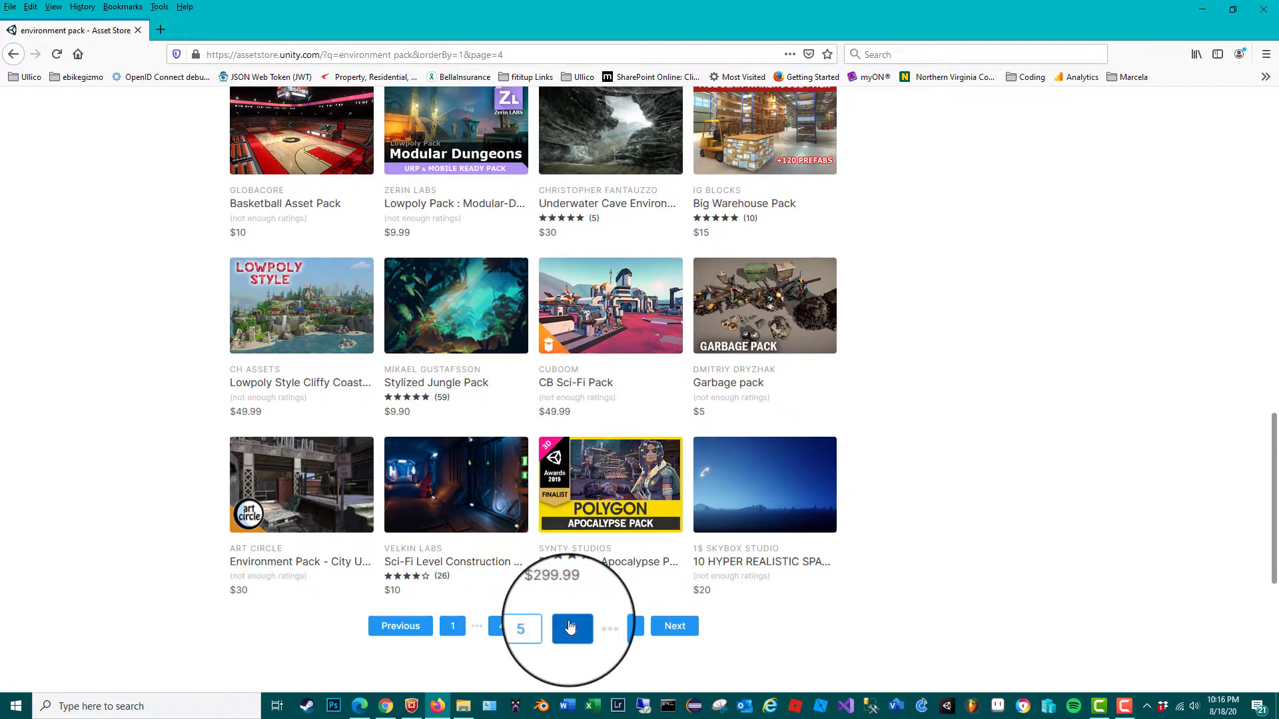
left_click(569, 626)
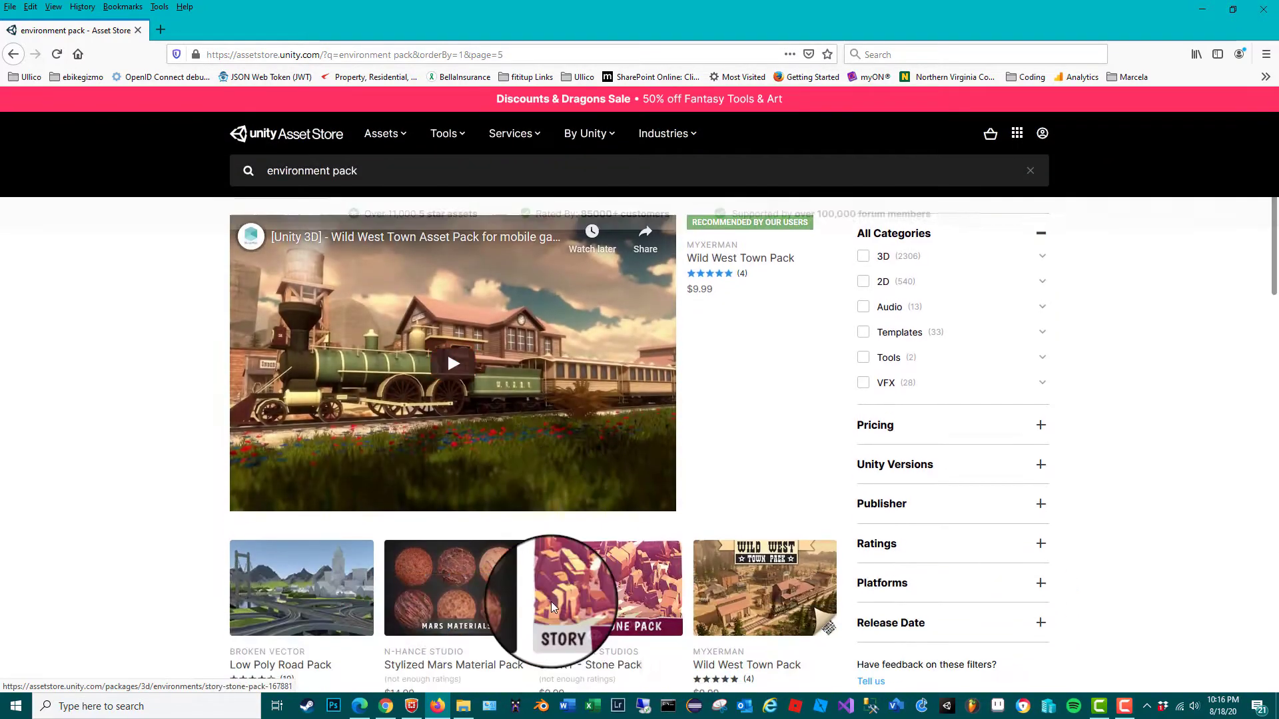
scroll(550, 601, "down", 6)
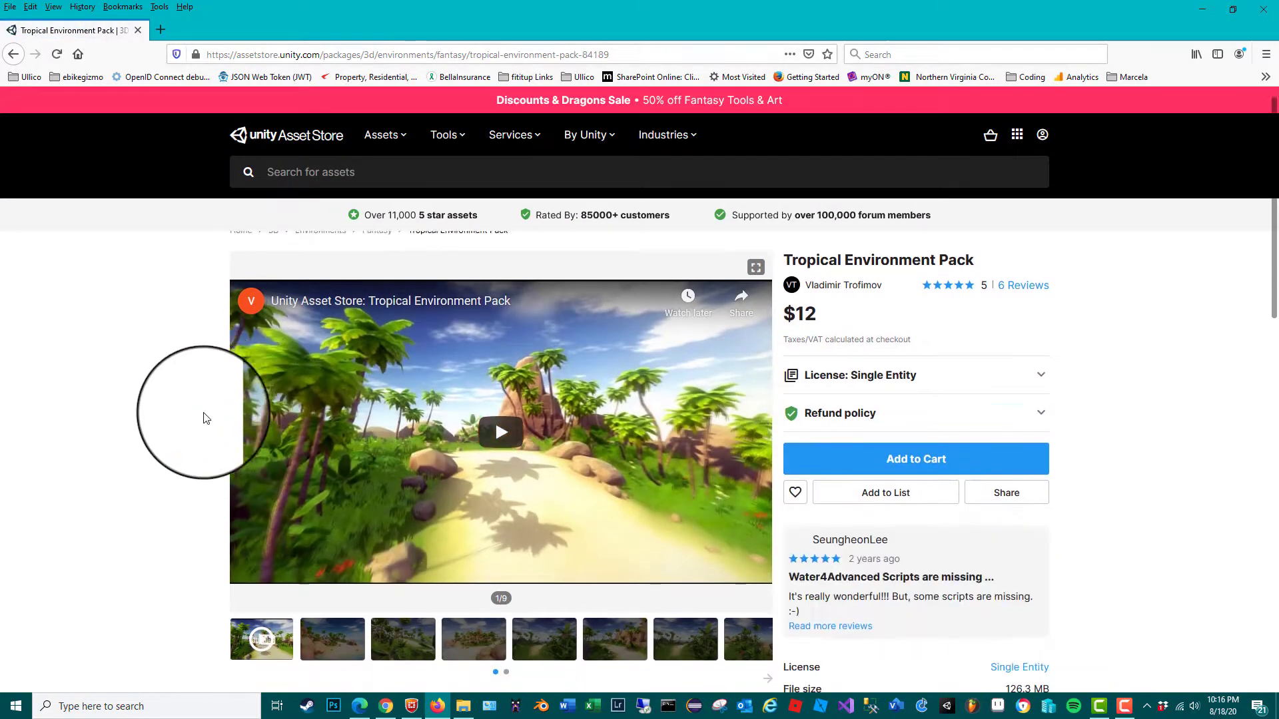
Step: Start the 0:57 preview video on the Tropical Environment Pack page
scroll(206, 421, "down", 3)
scroll(205, 421, "up", 1)
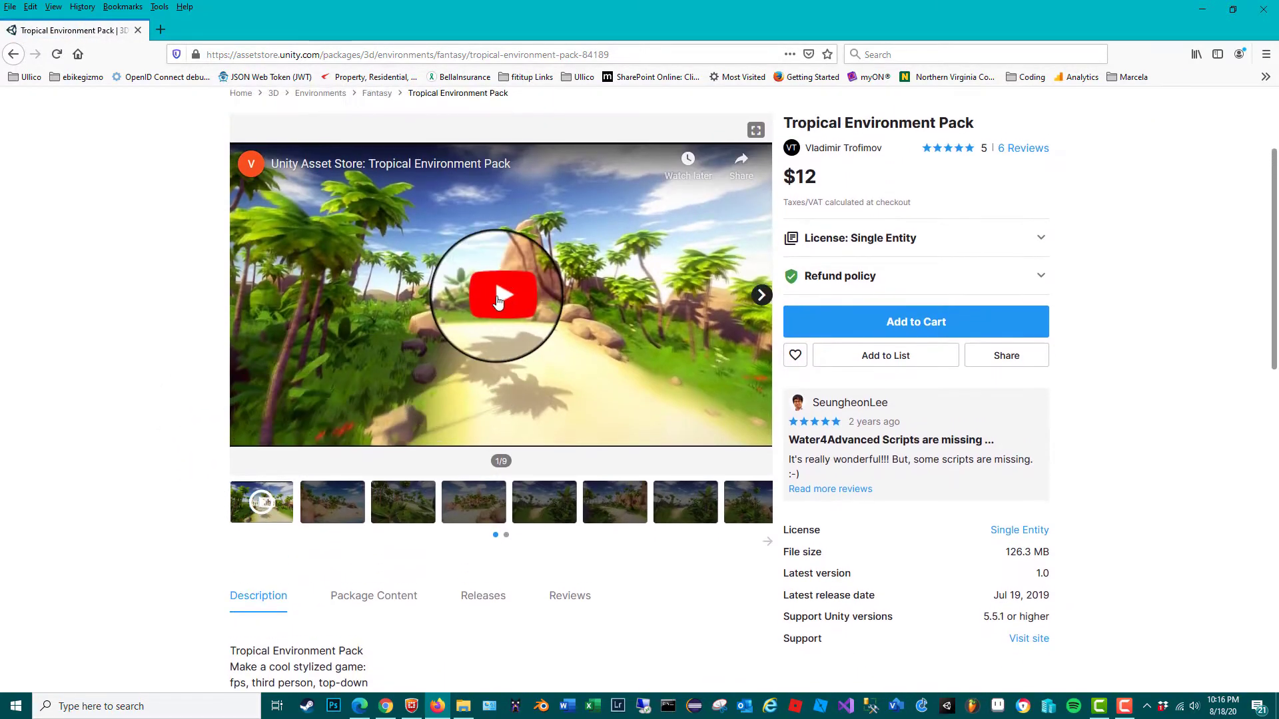
left_click(499, 301)
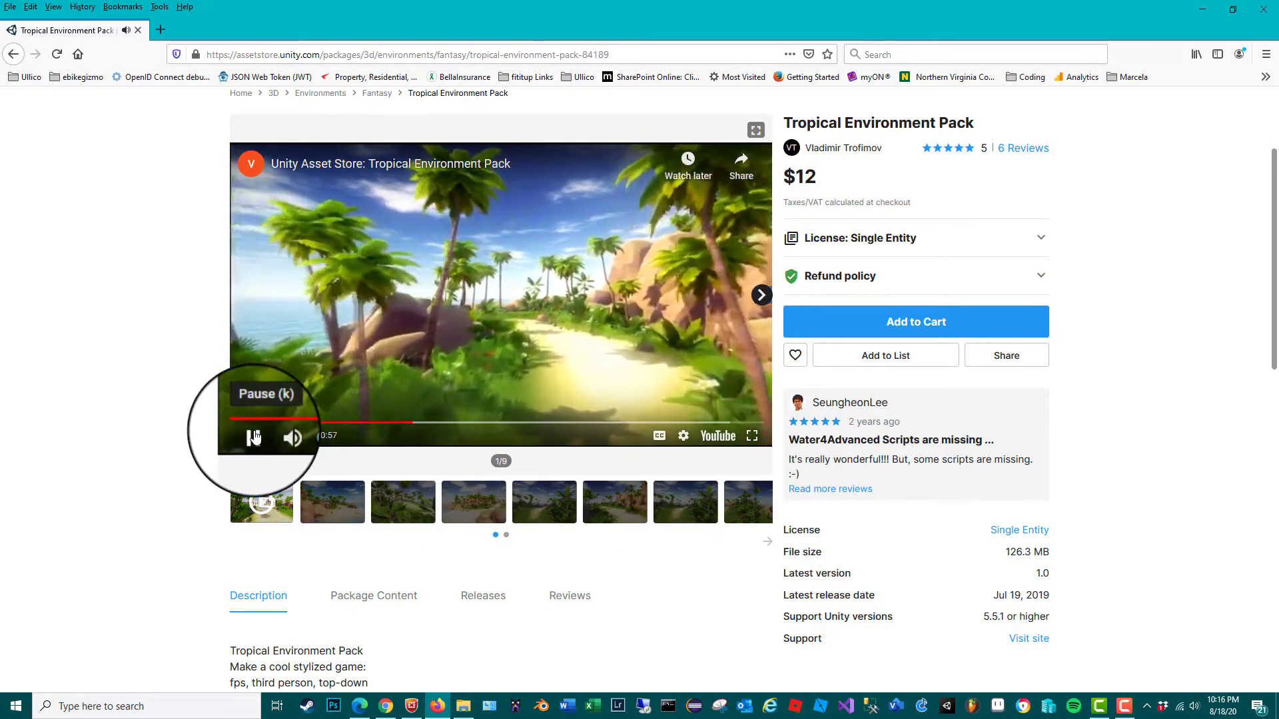
Step: Pause the trailer, review the 4096 × 4096 texture details, and add the $12 pack to the cart
left_click(253, 437)
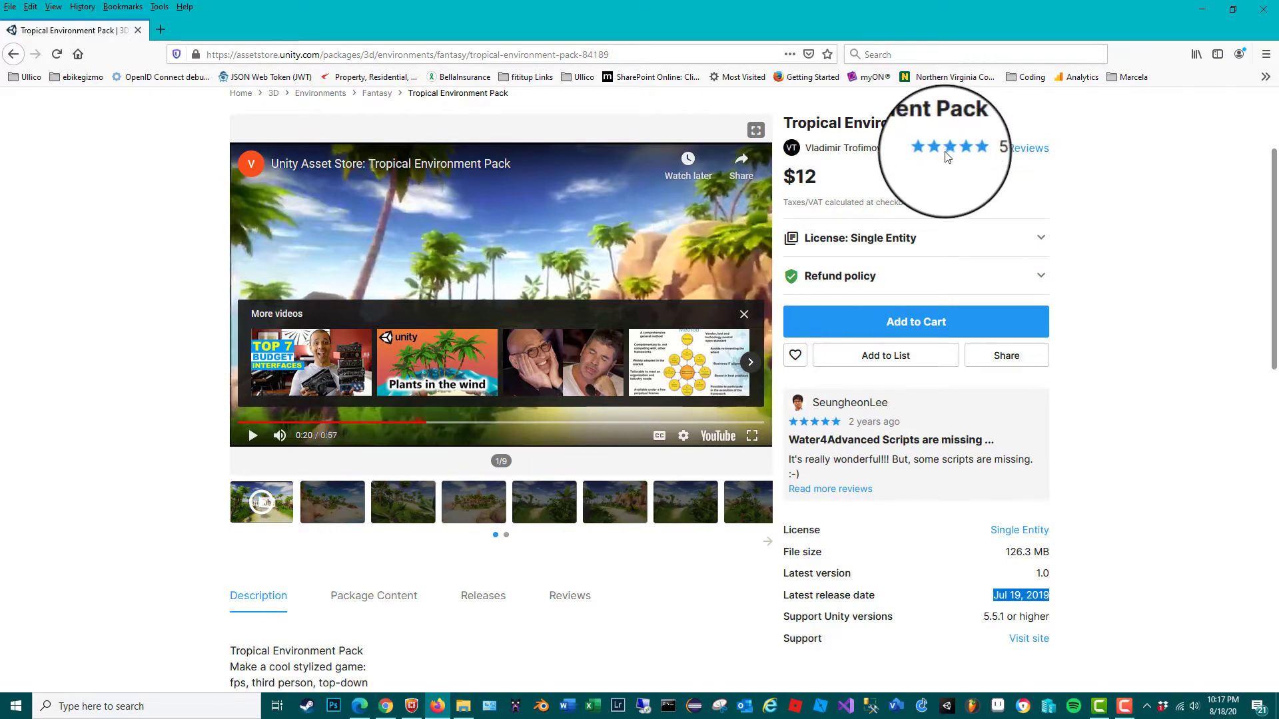
scroll(608, 550, "down", 5)
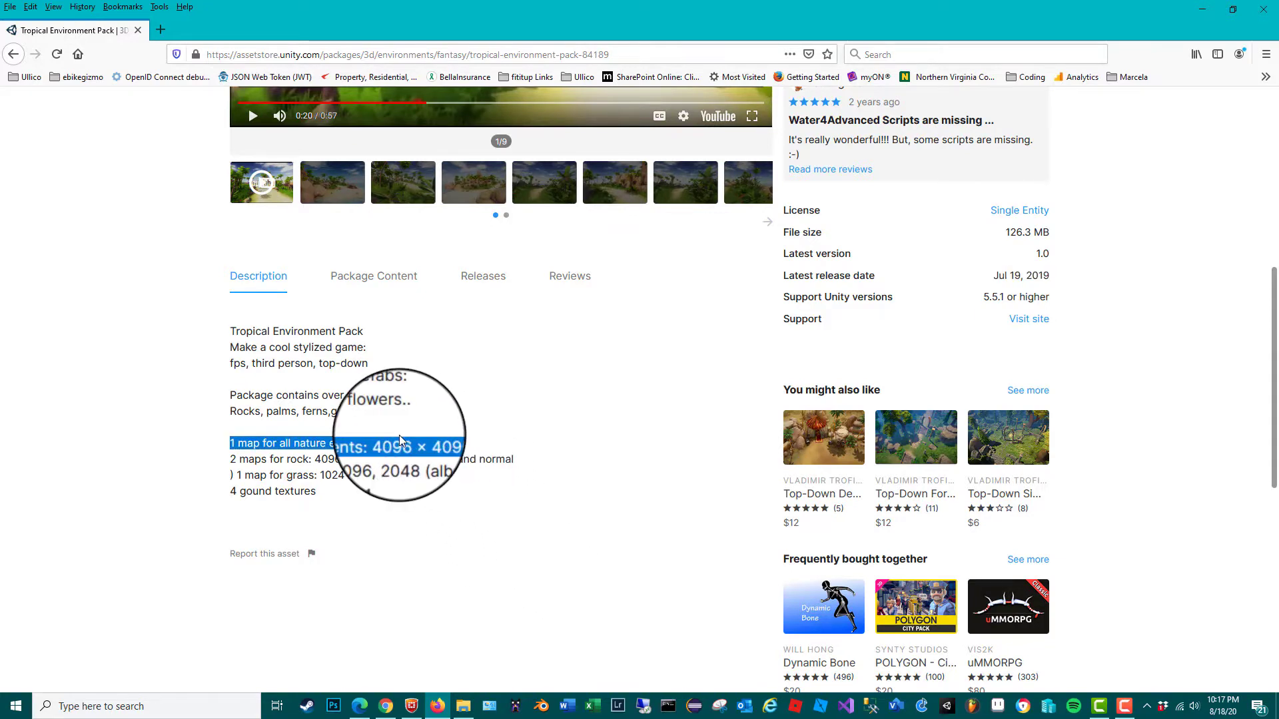
left_click_drag(399, 440, 392, 451)
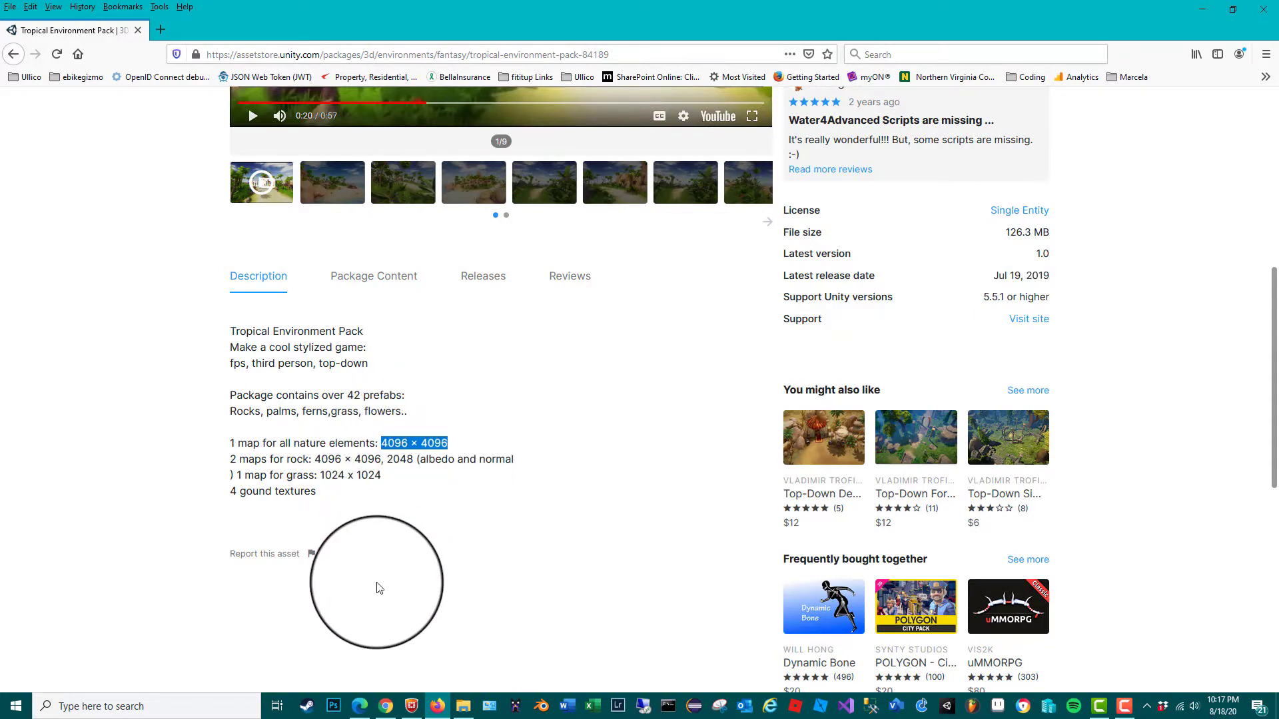
scroll(287, 427, "up", 1)
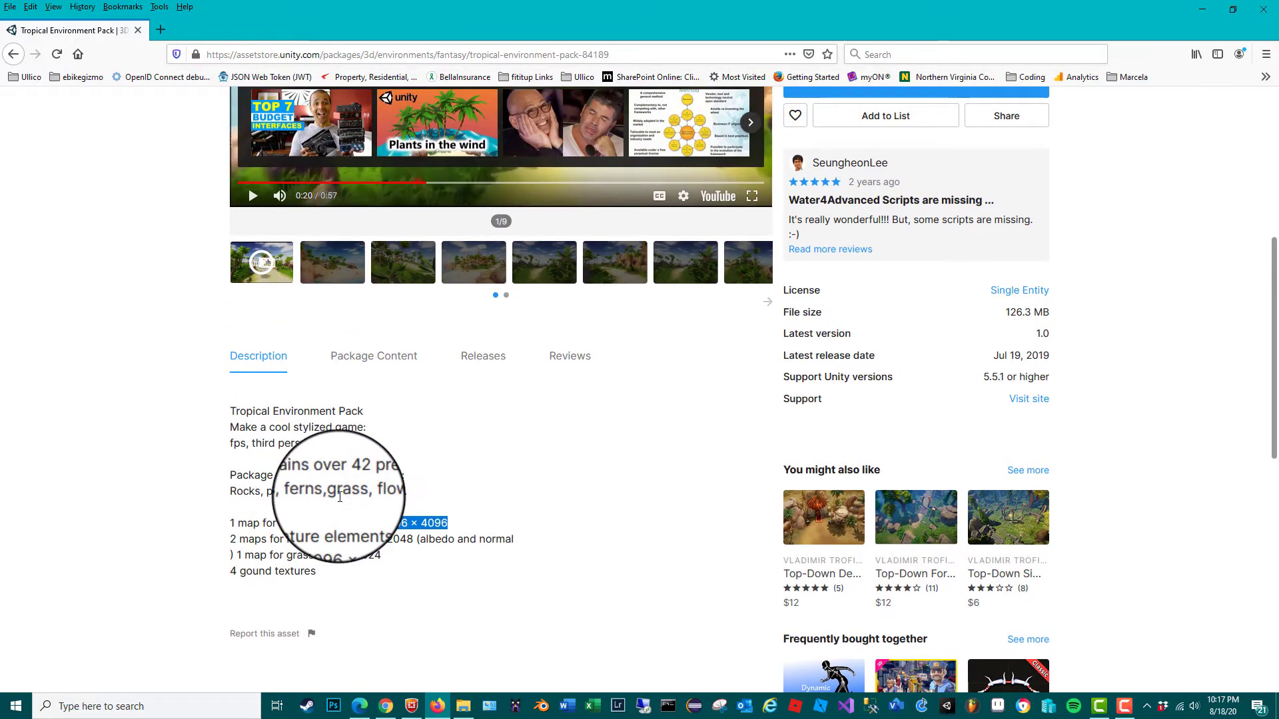
scroll(340, 496, "up", 5)
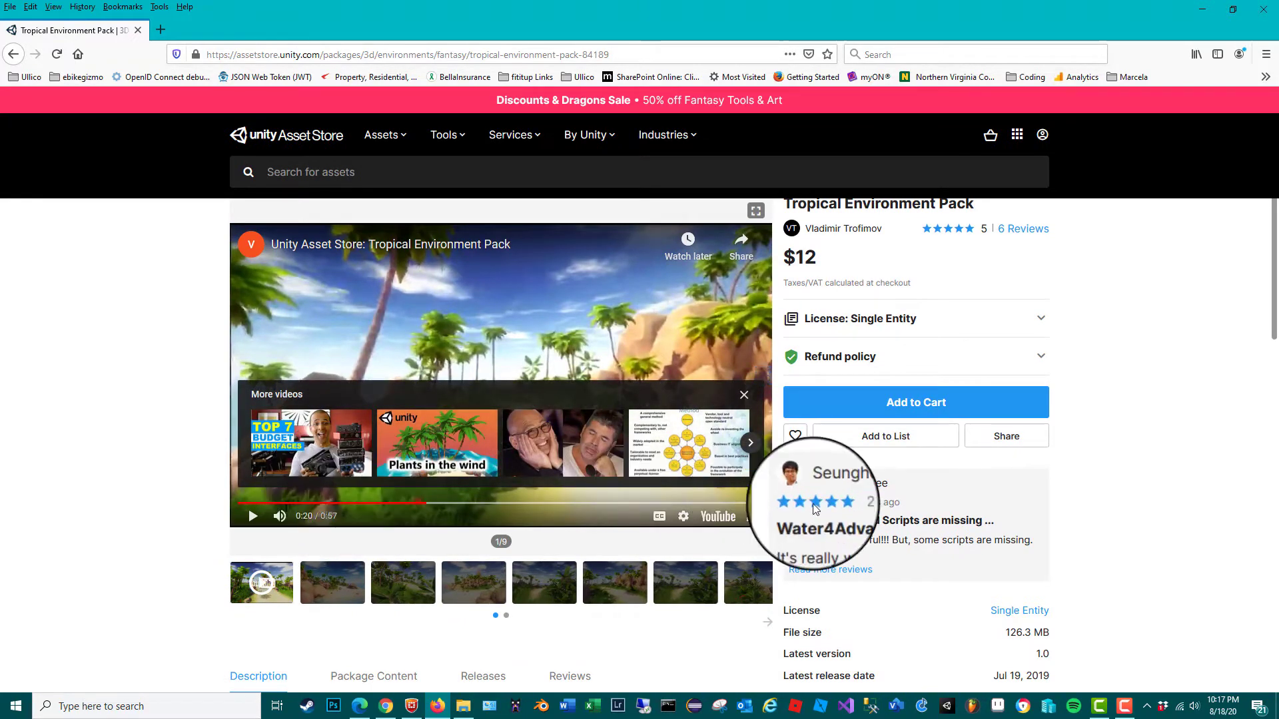
left_click(955, 408)
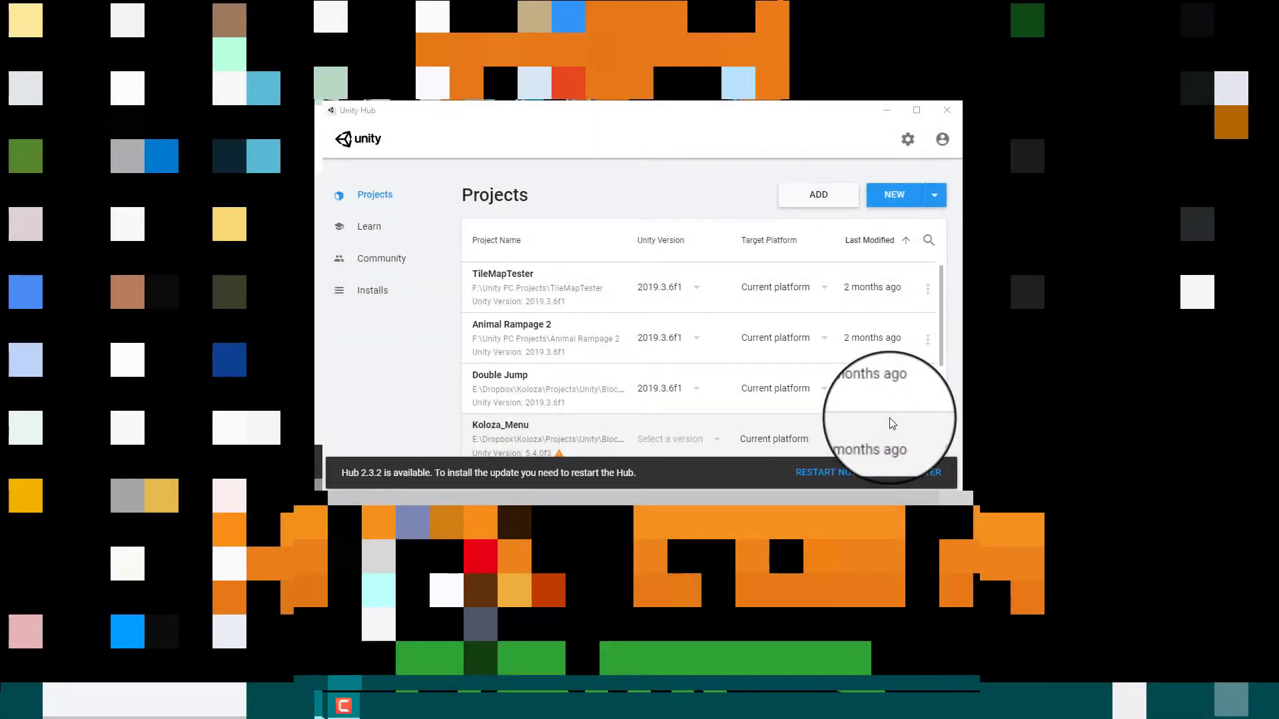
Step: Start a new 3D project in Unity Hub and replace the default name with 3DMeditation
left_click(906, 197)
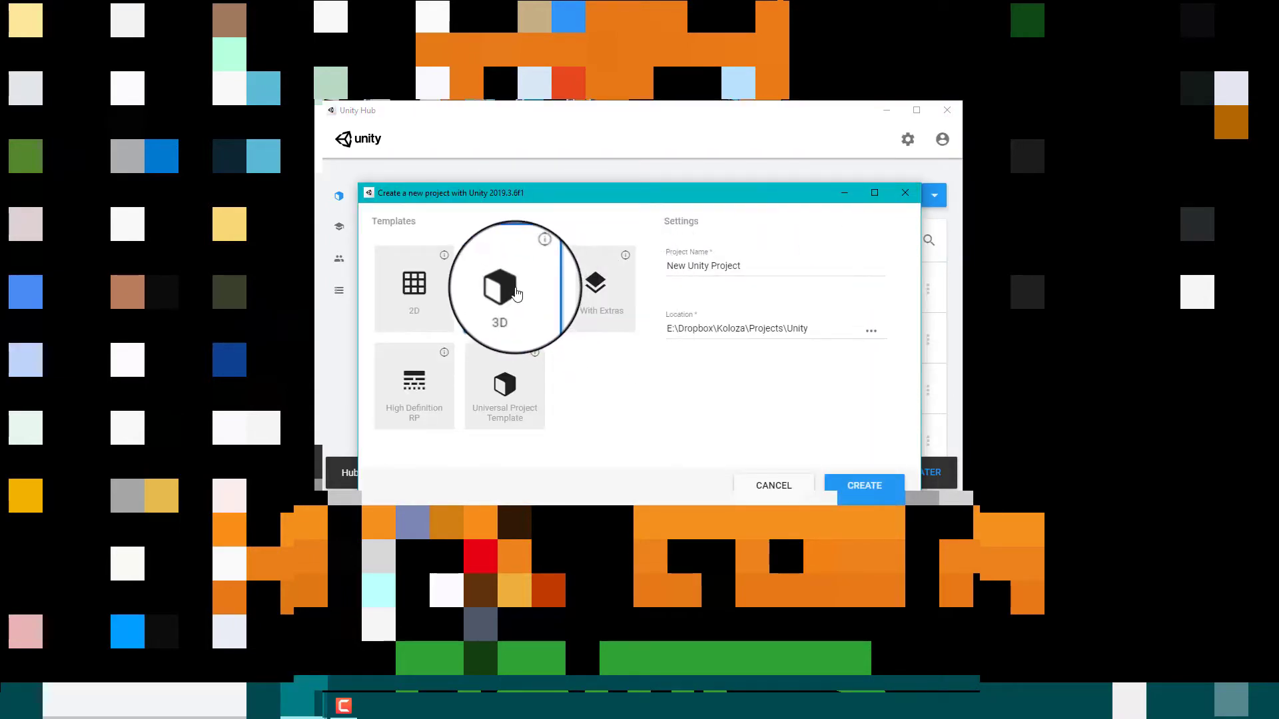
triple_click(740, 267)
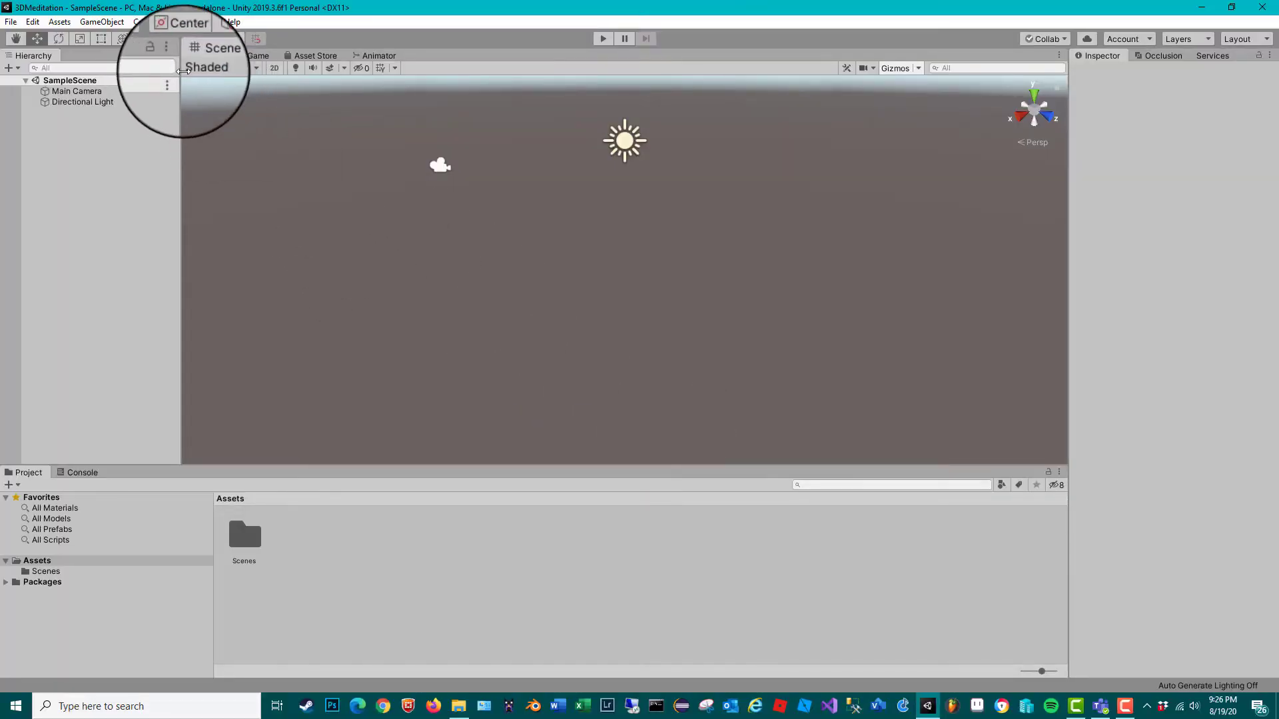
Step: Open the Asset Store window in the editor and sign in to the Unity account
left_click(306, 56)
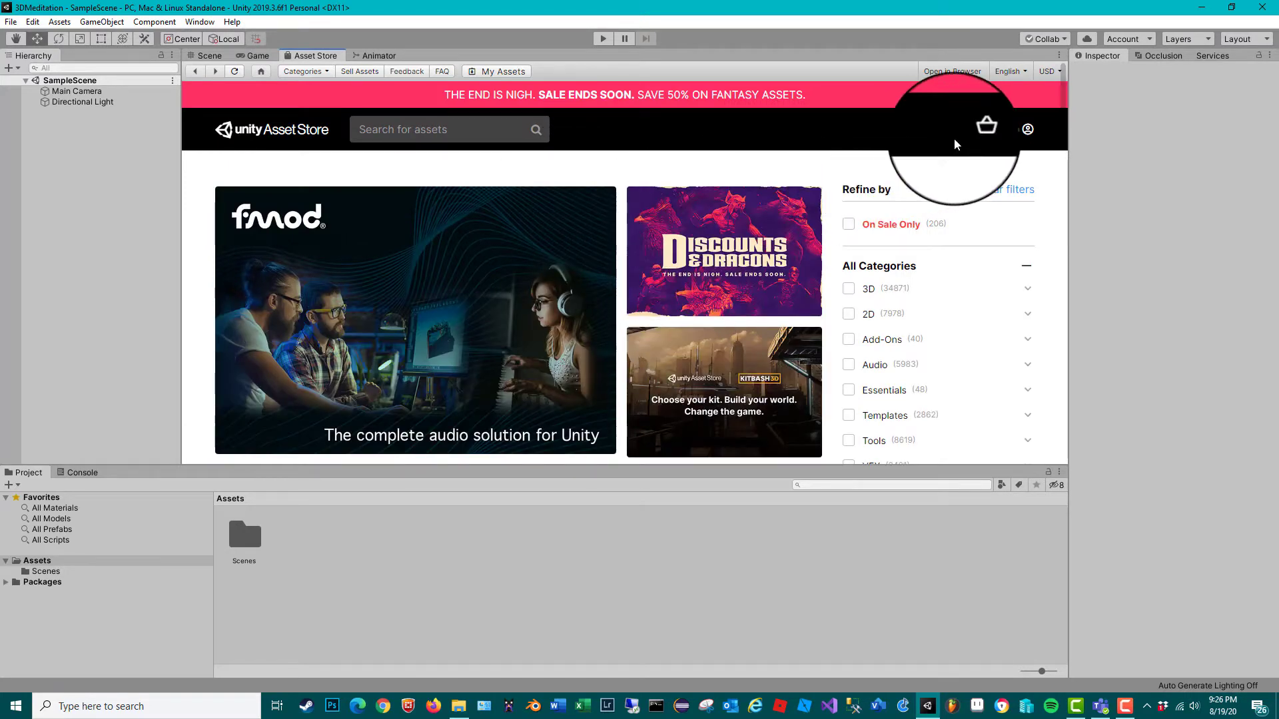
left_click(1028, 130)
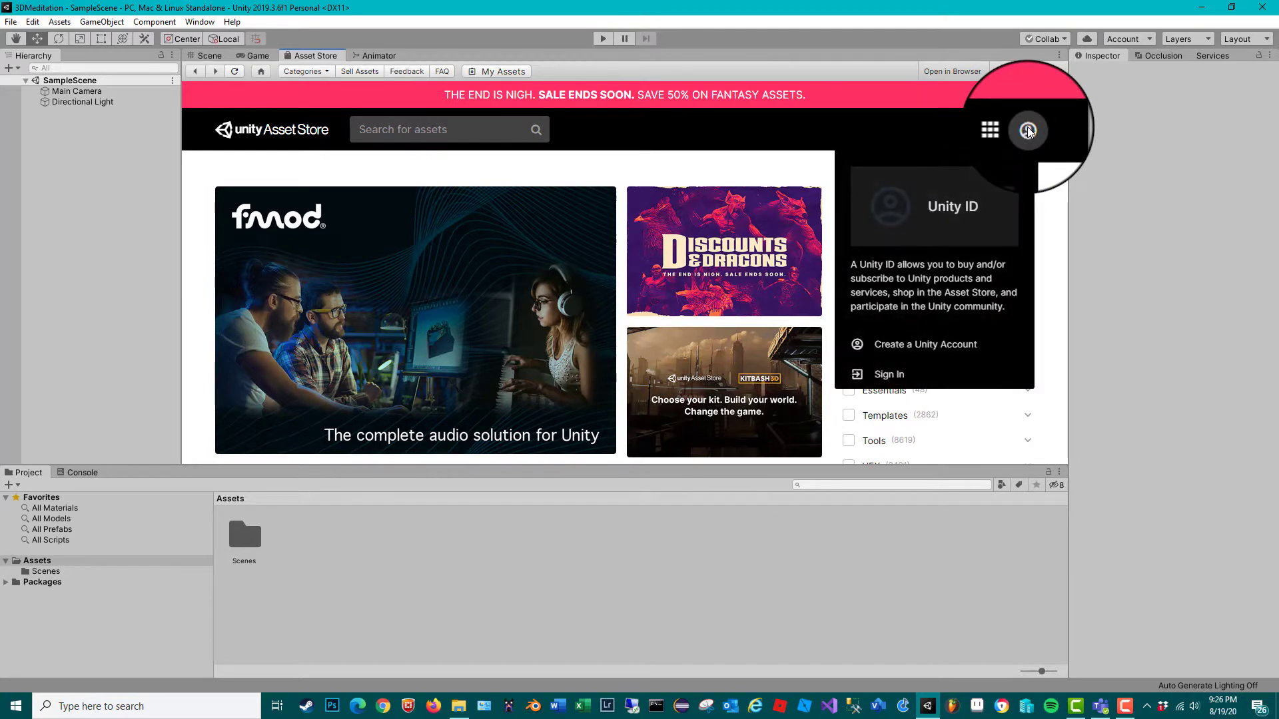
left_click(890, 376)
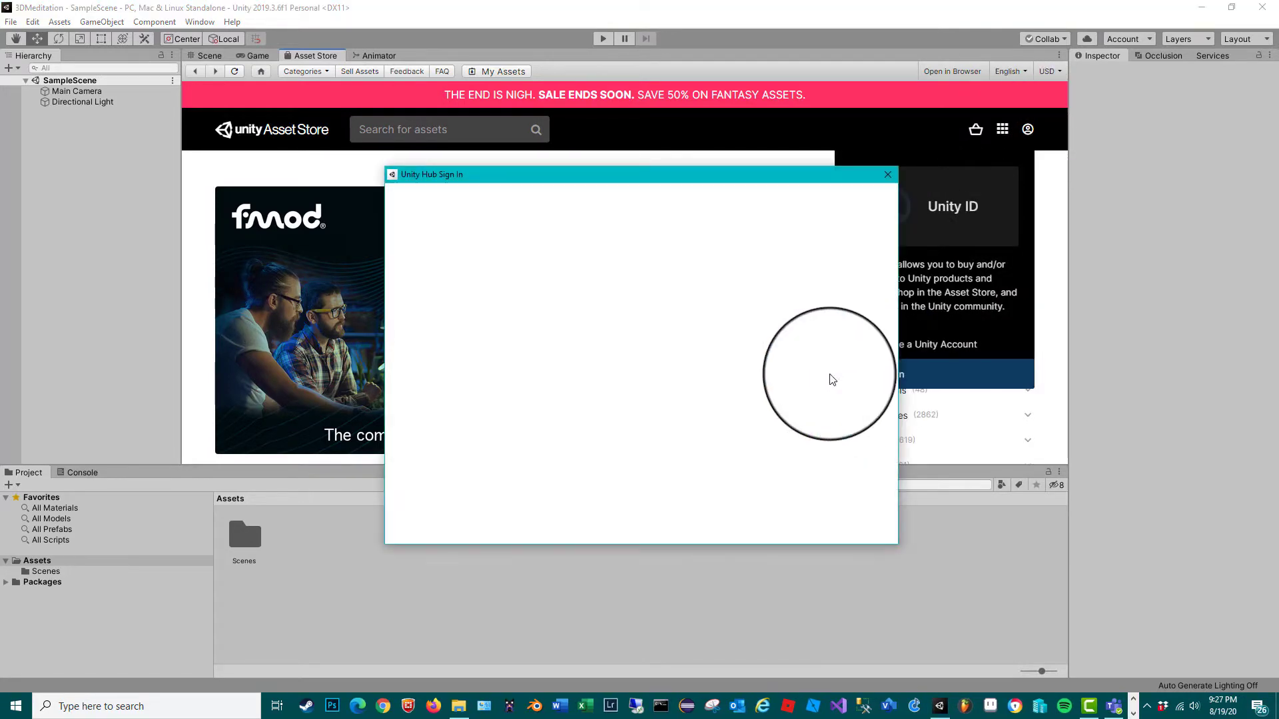
left_click(605, 360)
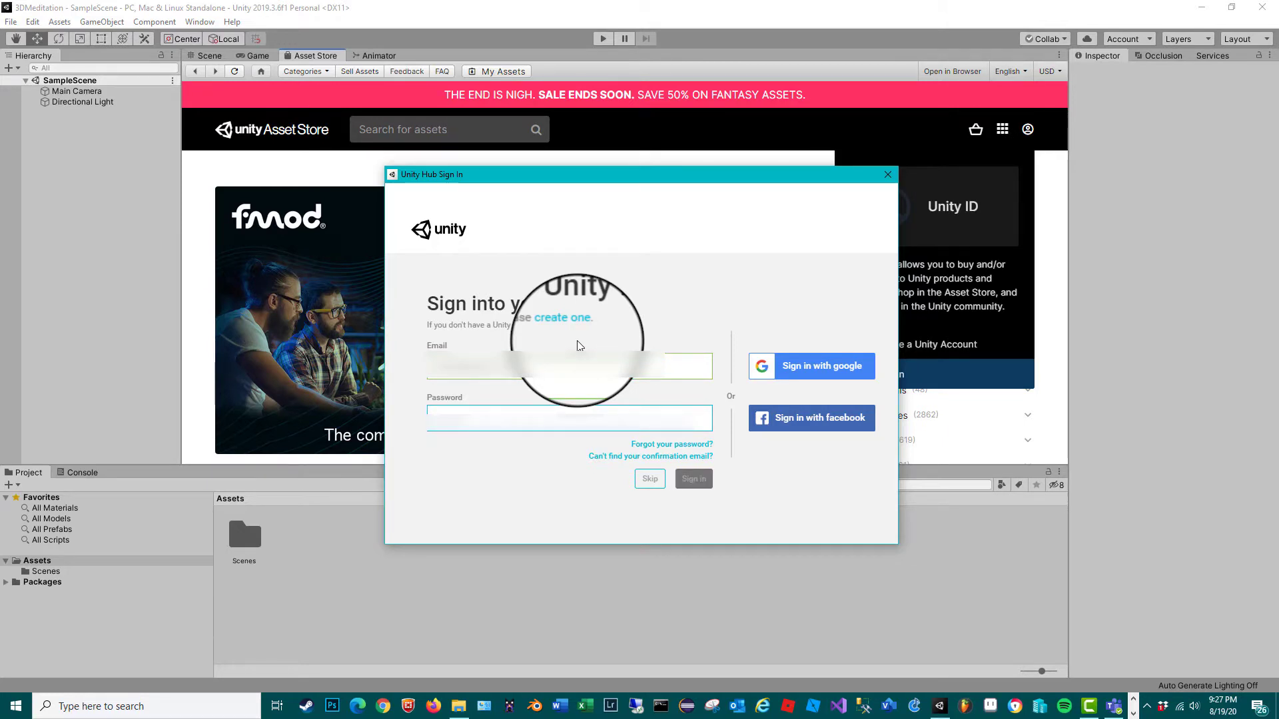
key("Return")
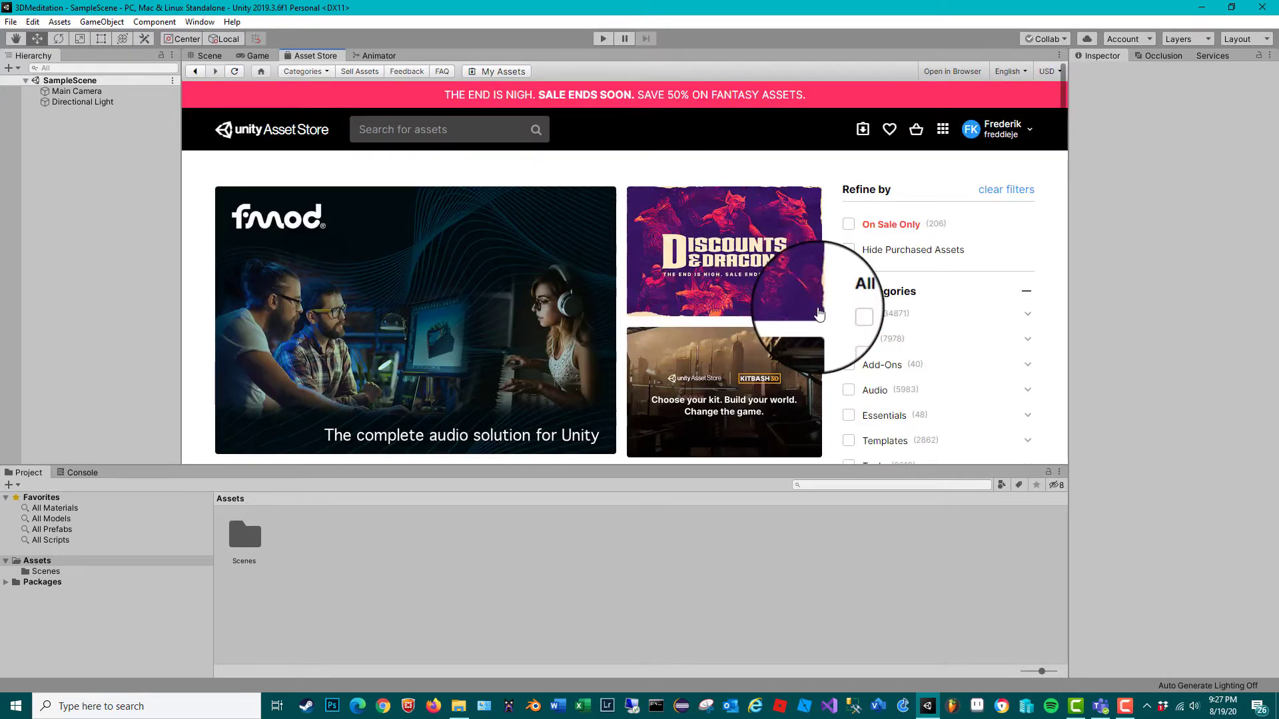
Step: Find the Tropical Environment Pack under My Assets and start importing it
left_click(868, 131)
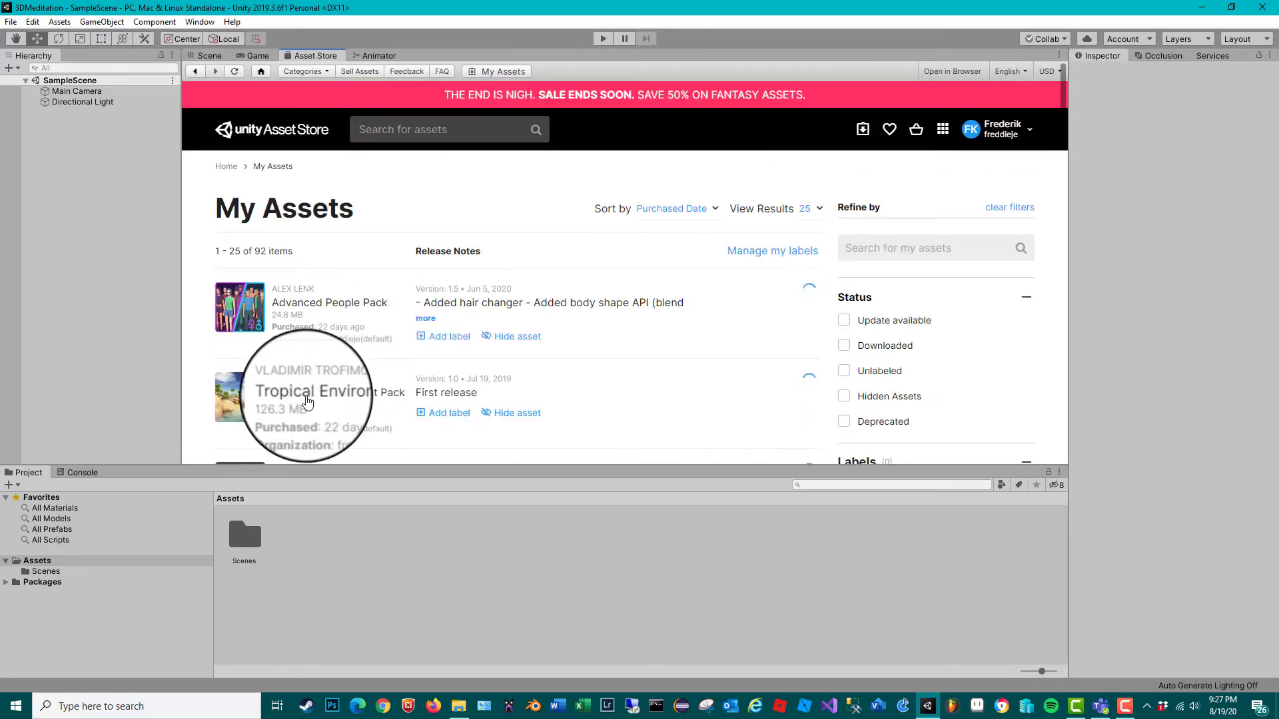
scroll(308, 402, "down", 1)
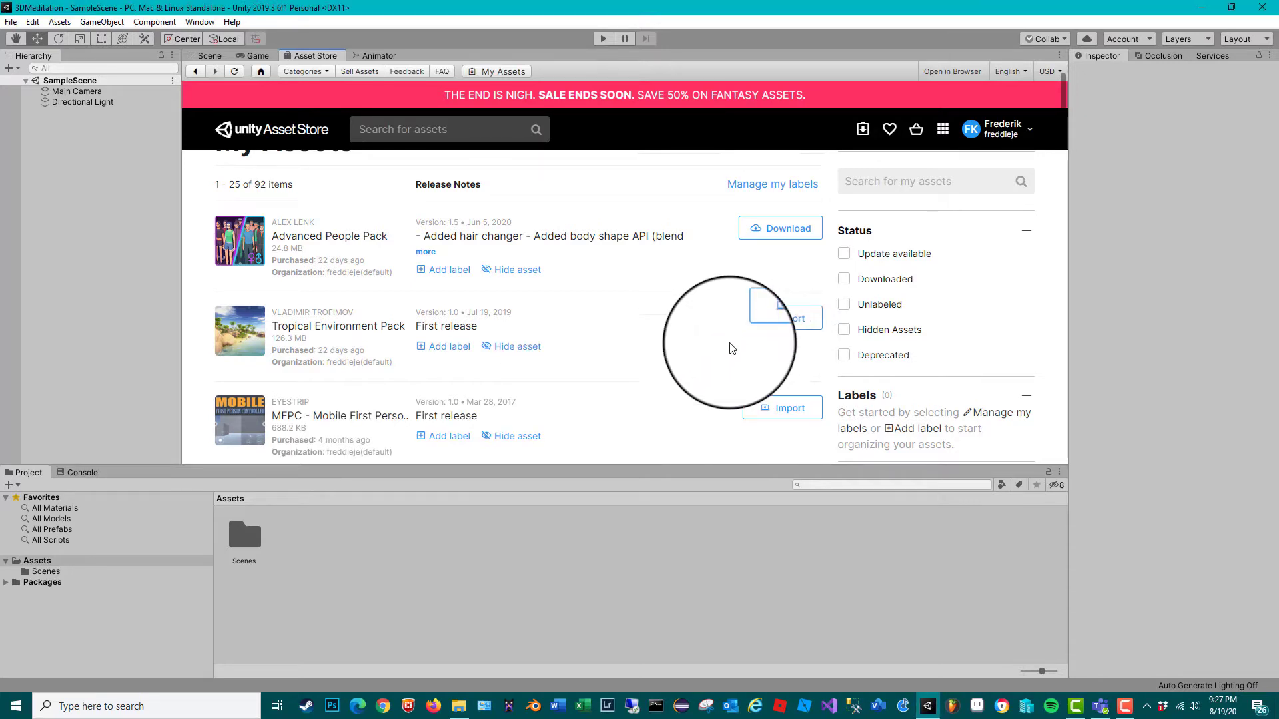
left_click(793, 320)
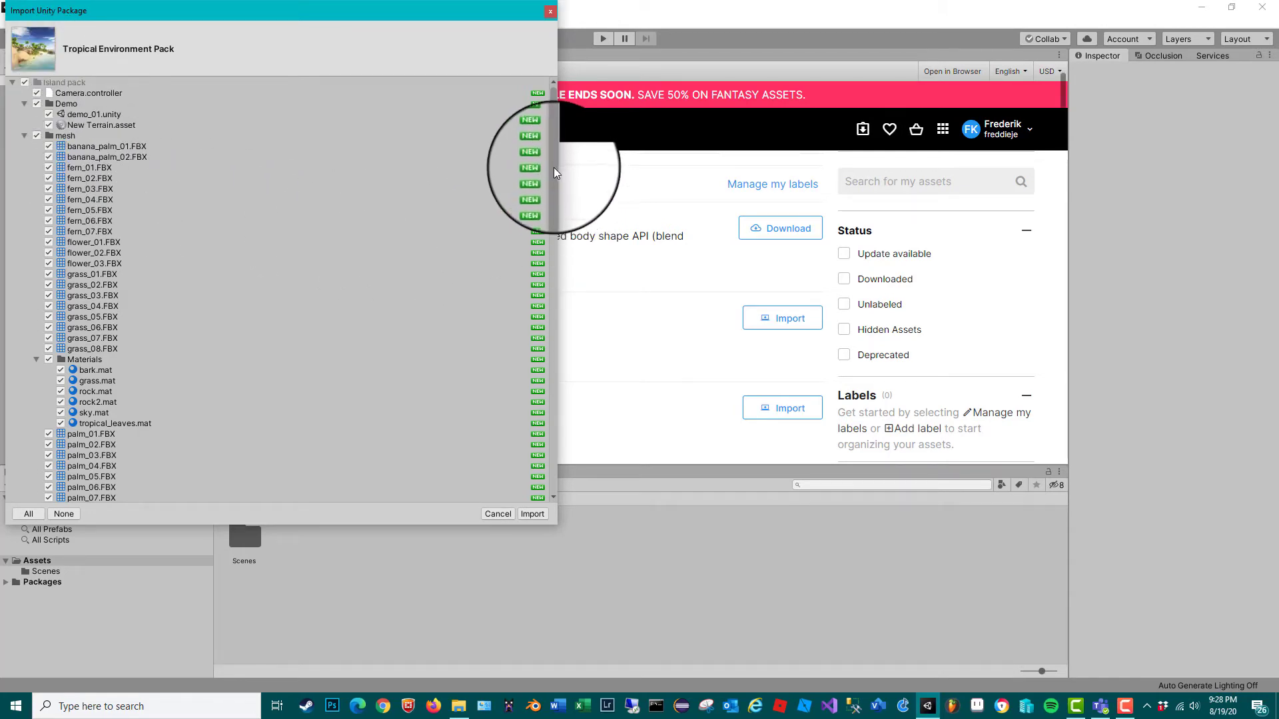
Step: Import every file of the Tropical Environment Pack into the project
left_click_drag(553, 167, 542, 138)
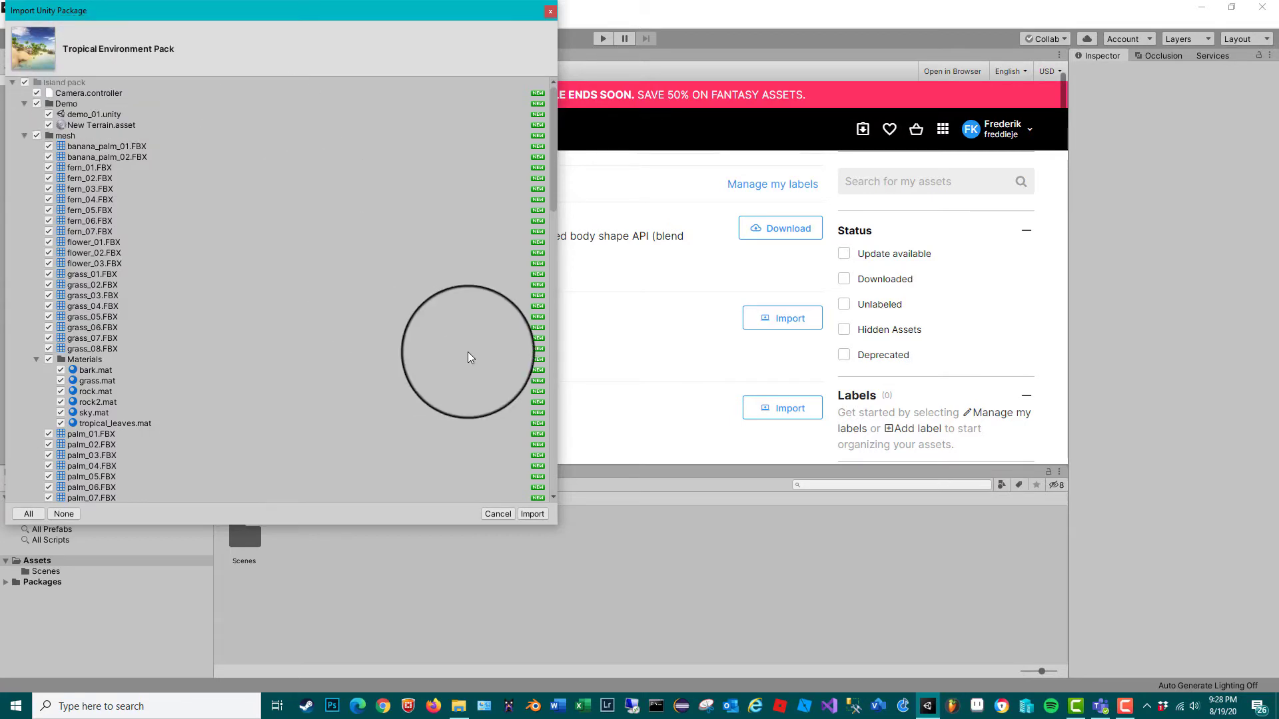
left_click(528, 514)
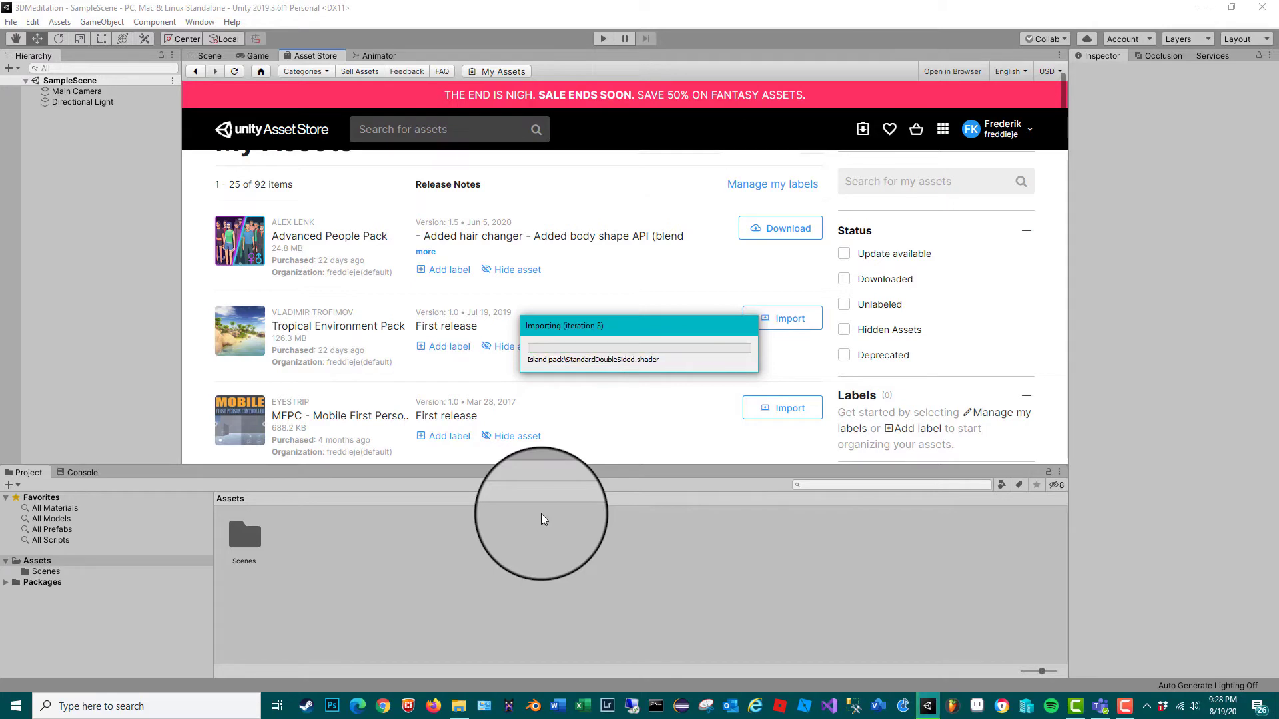
Step: Open the demo_01 scene from Island pack > Demo and switch to the Scene view
left_click(16, 584)
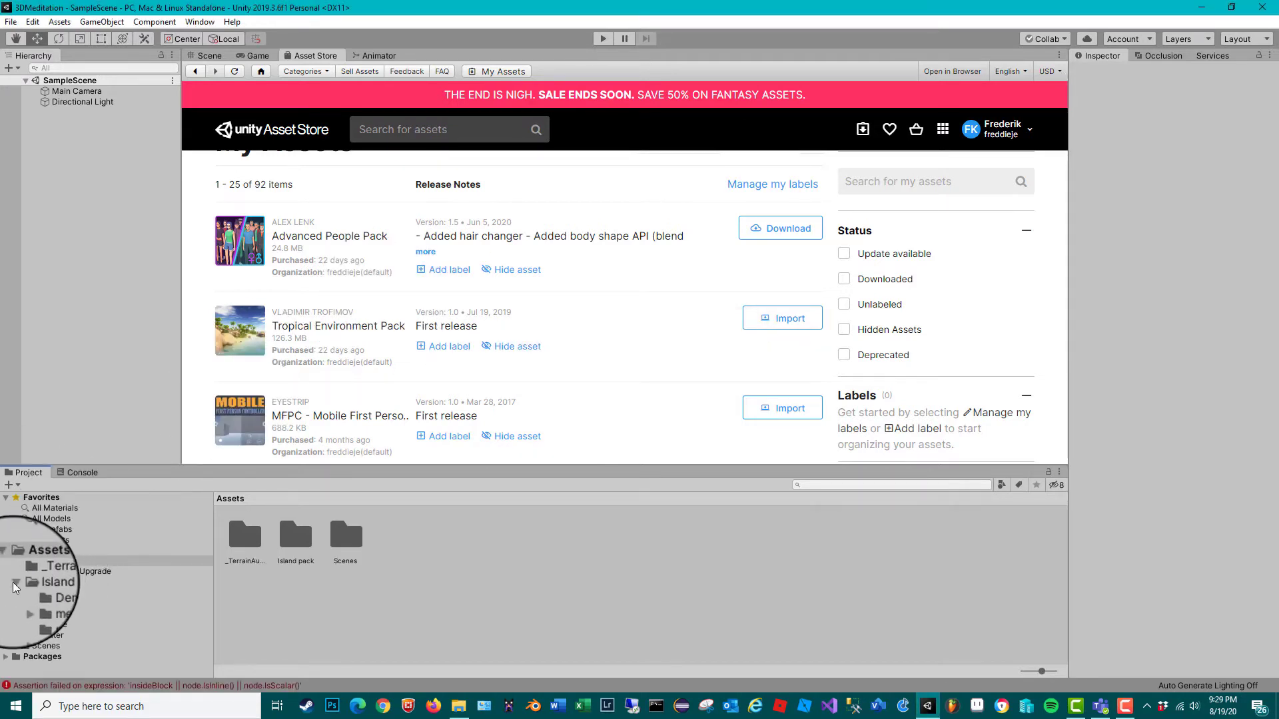
left_click(52, 585)
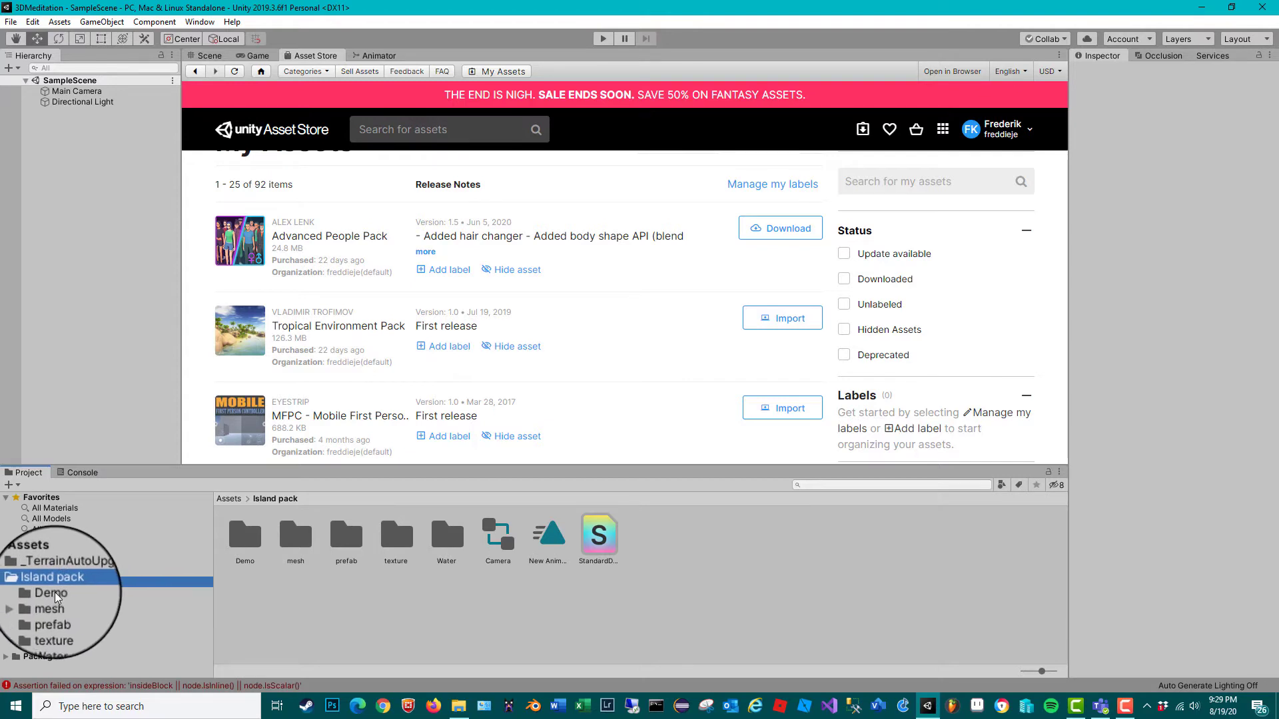
left_click(54, 594)
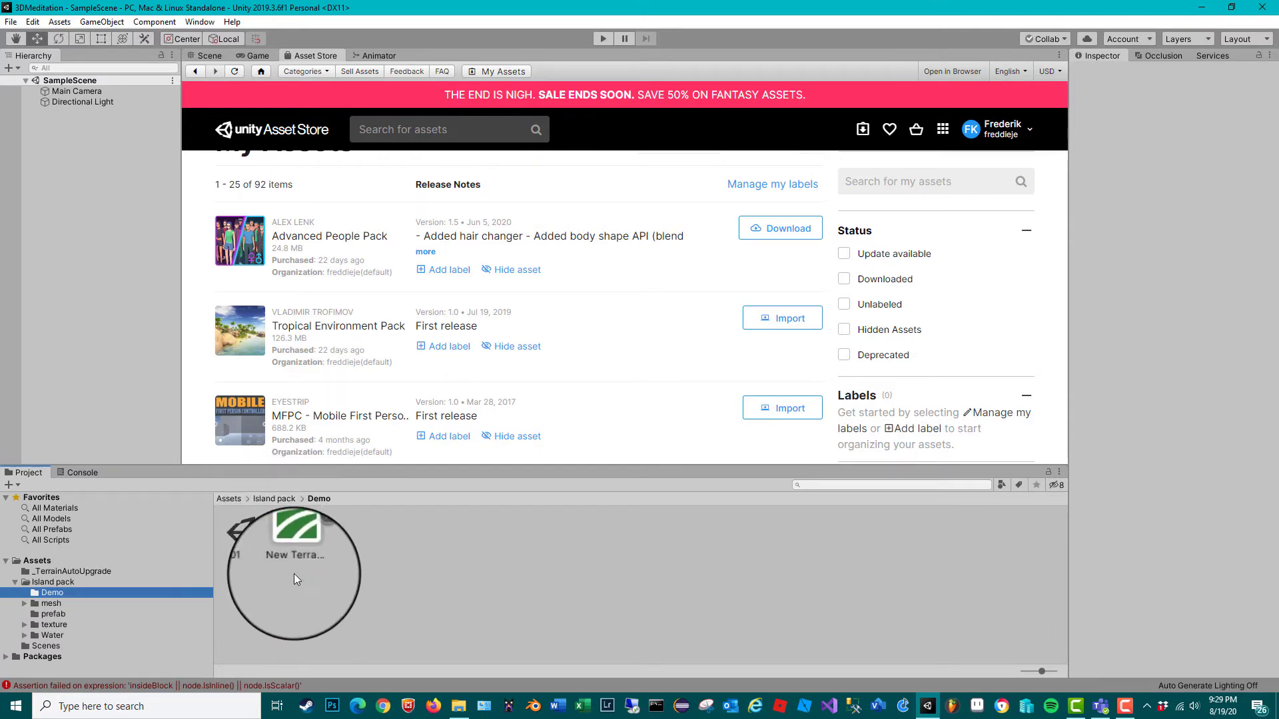
left_click(245, 532)
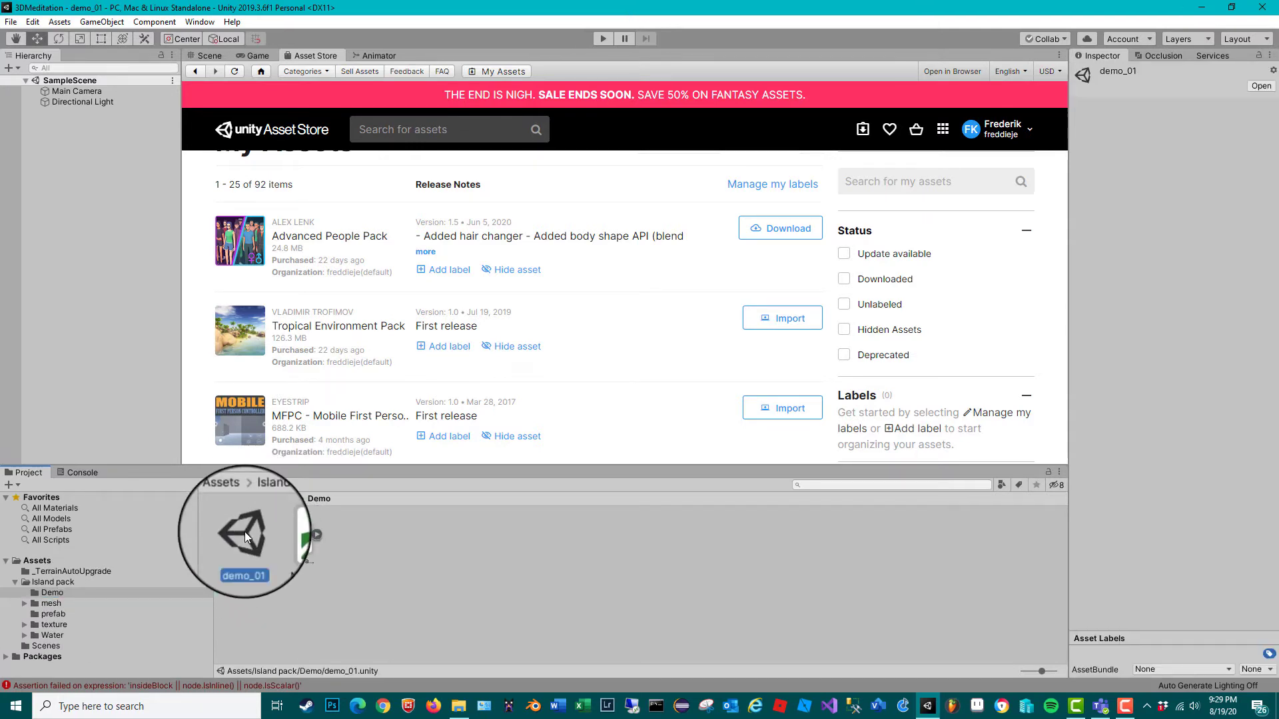
double_click(245, 531)
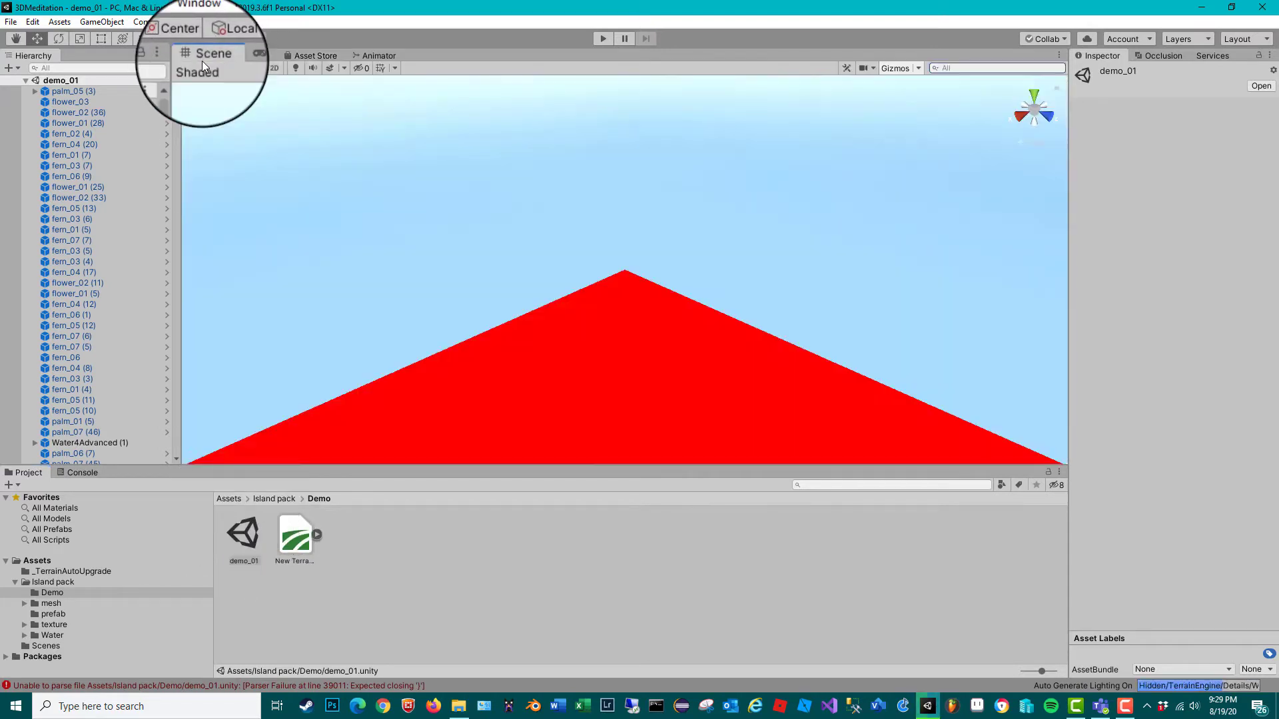
left_click(202, 59)
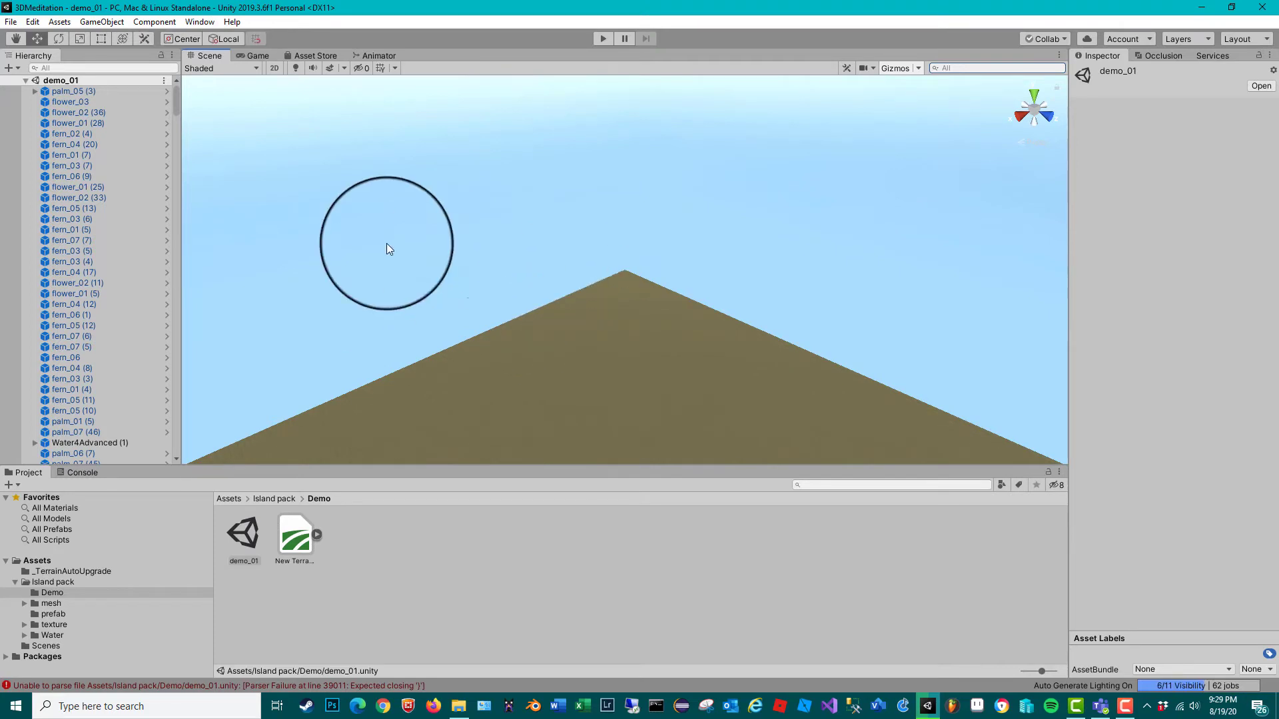
Step: Select the palm_05 (3) tree in the Hierarchy and frame it in the Scene view
left_click(62, 93)
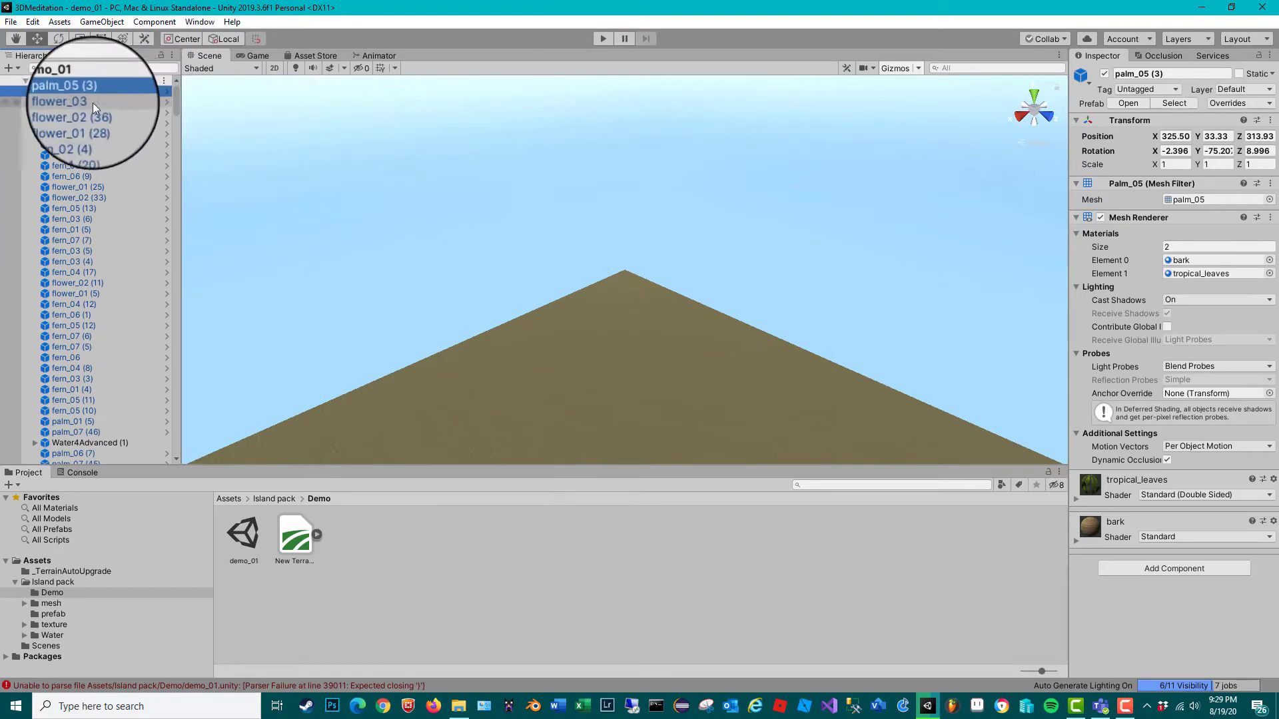
double_click(62, 90)
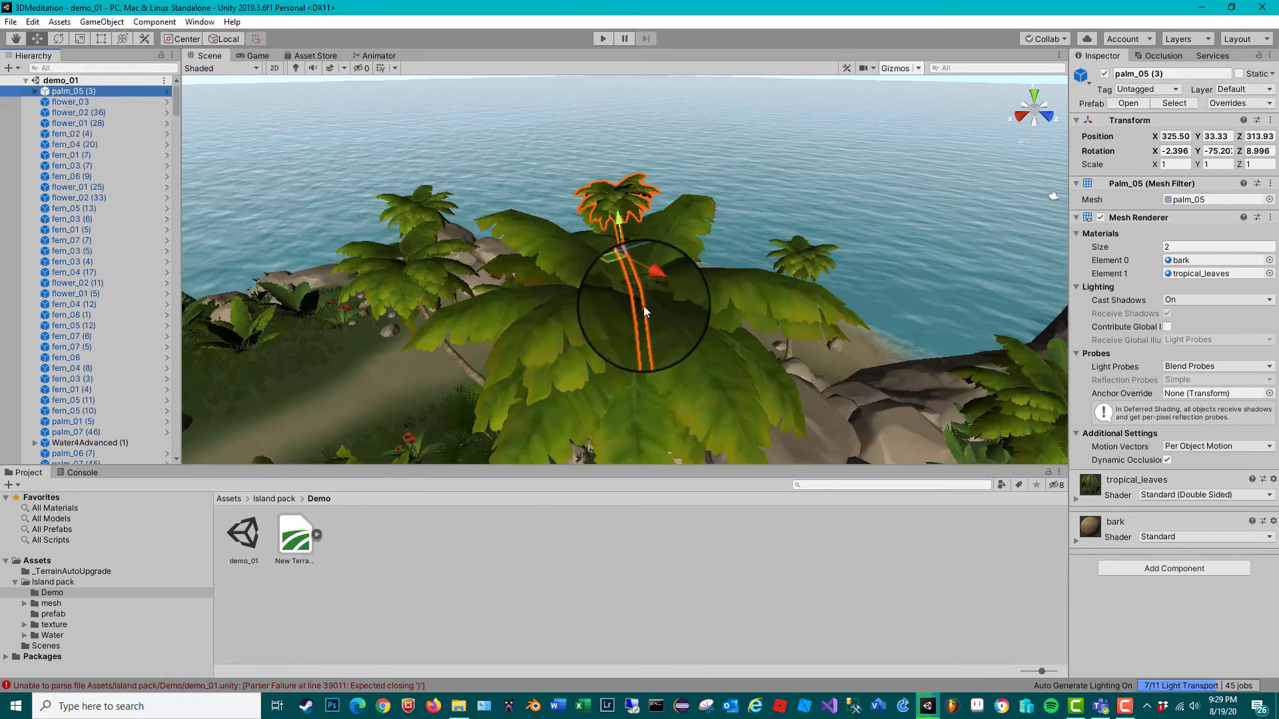
scroll(601, 282, "down", 10)
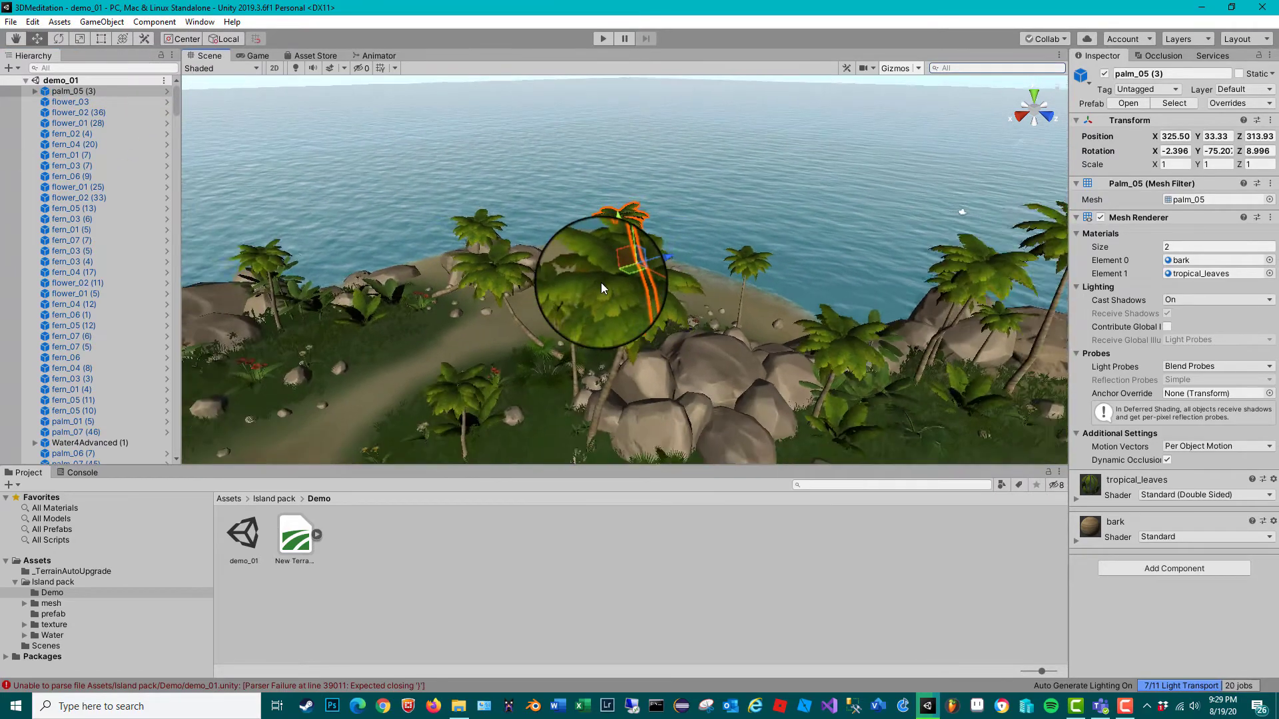
scroll(601, 283, "down", 5)
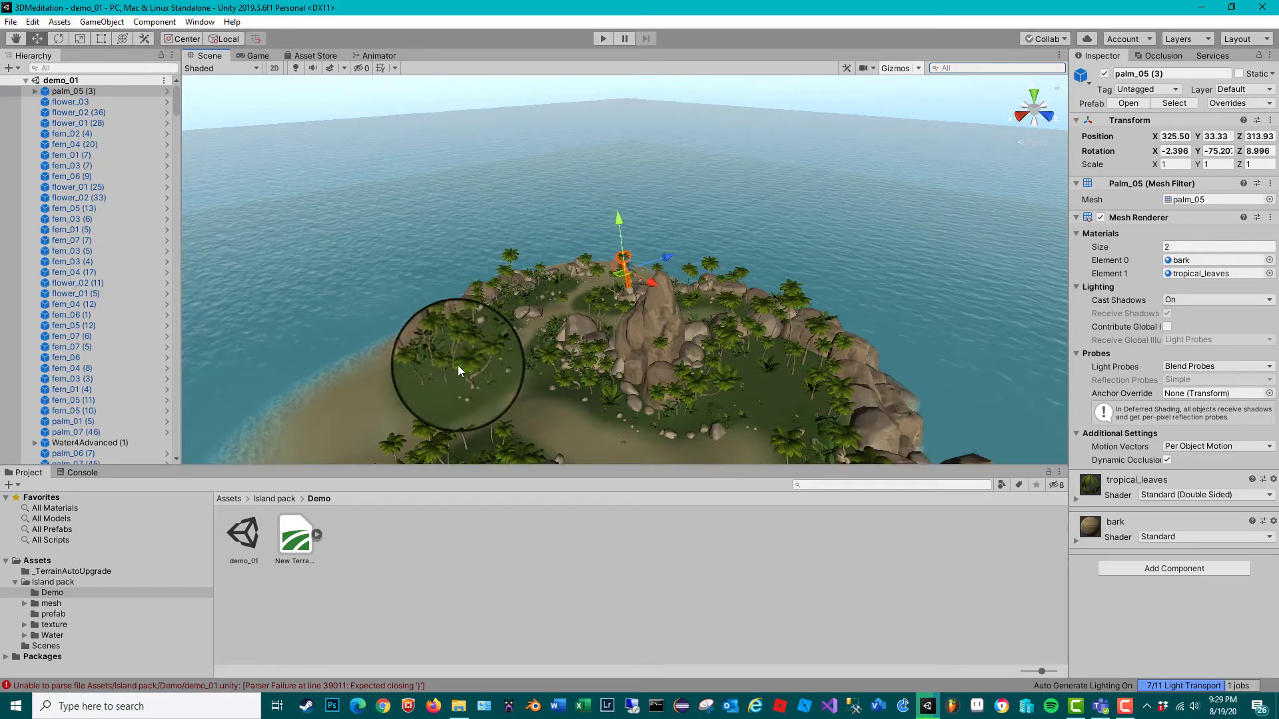
Step: Frame the fern_06 (9) plant, then zoom and orbit to look around the island
left_click(53, 176)
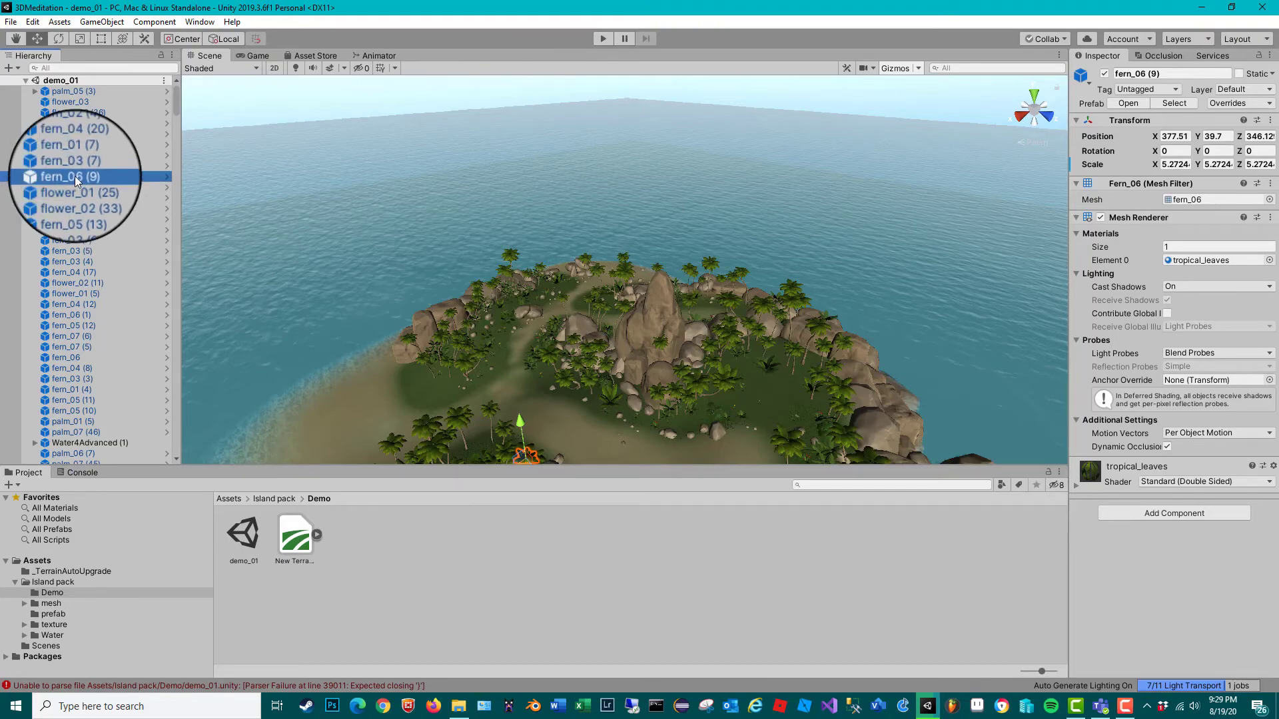
double_click(75, 176)
scroll(519, 365, "down", 10)
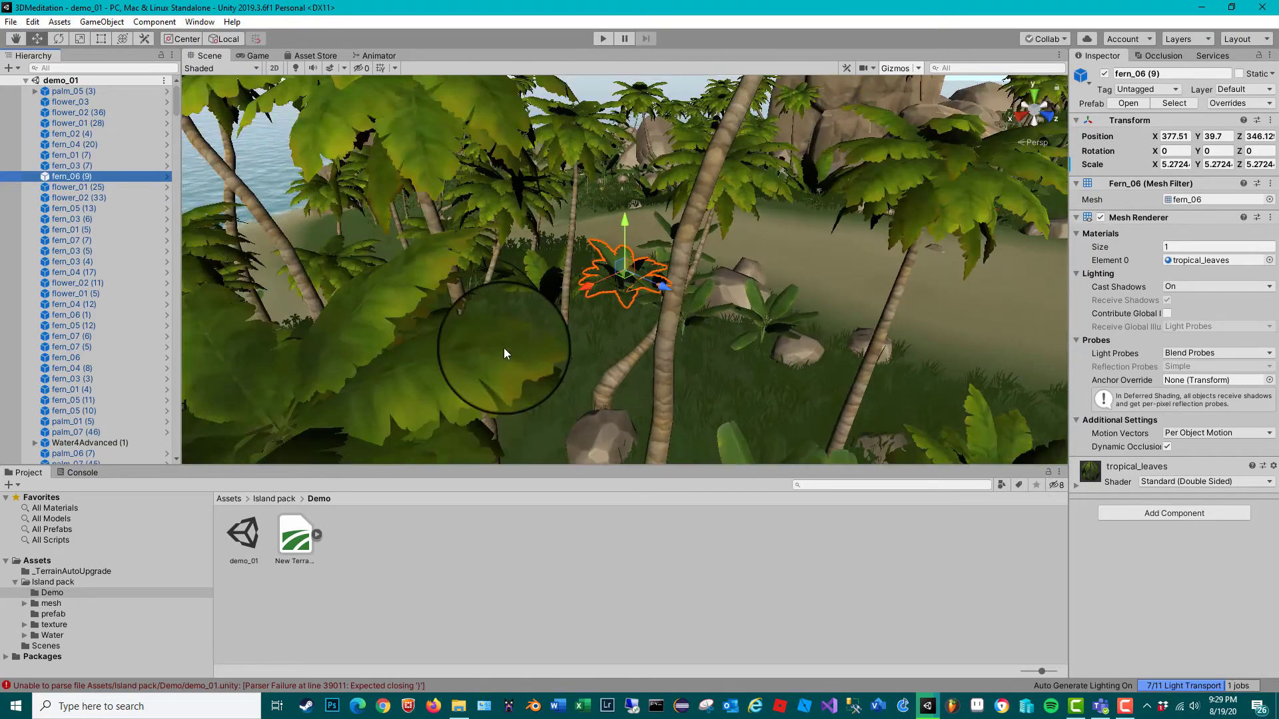
scroll(550, 375, "up", 10)
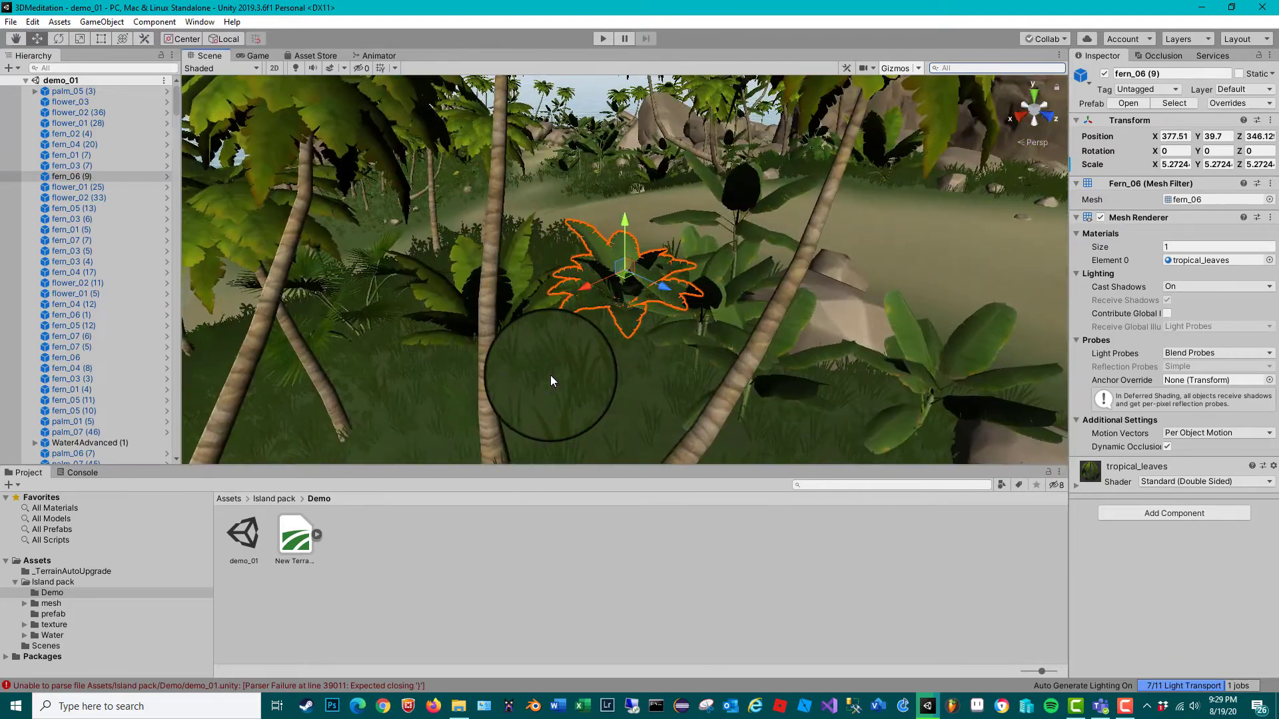
scroll(624, 378, "down", 5)
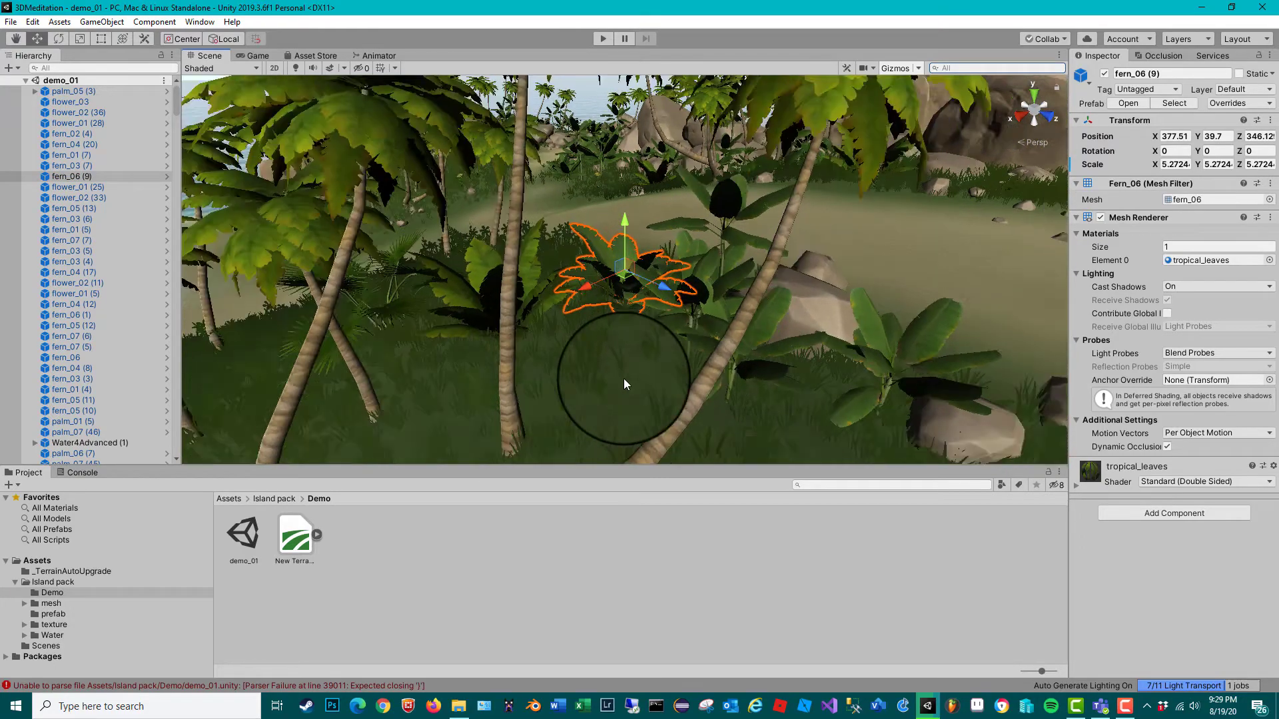
scroll(620, 381, "down", 10)
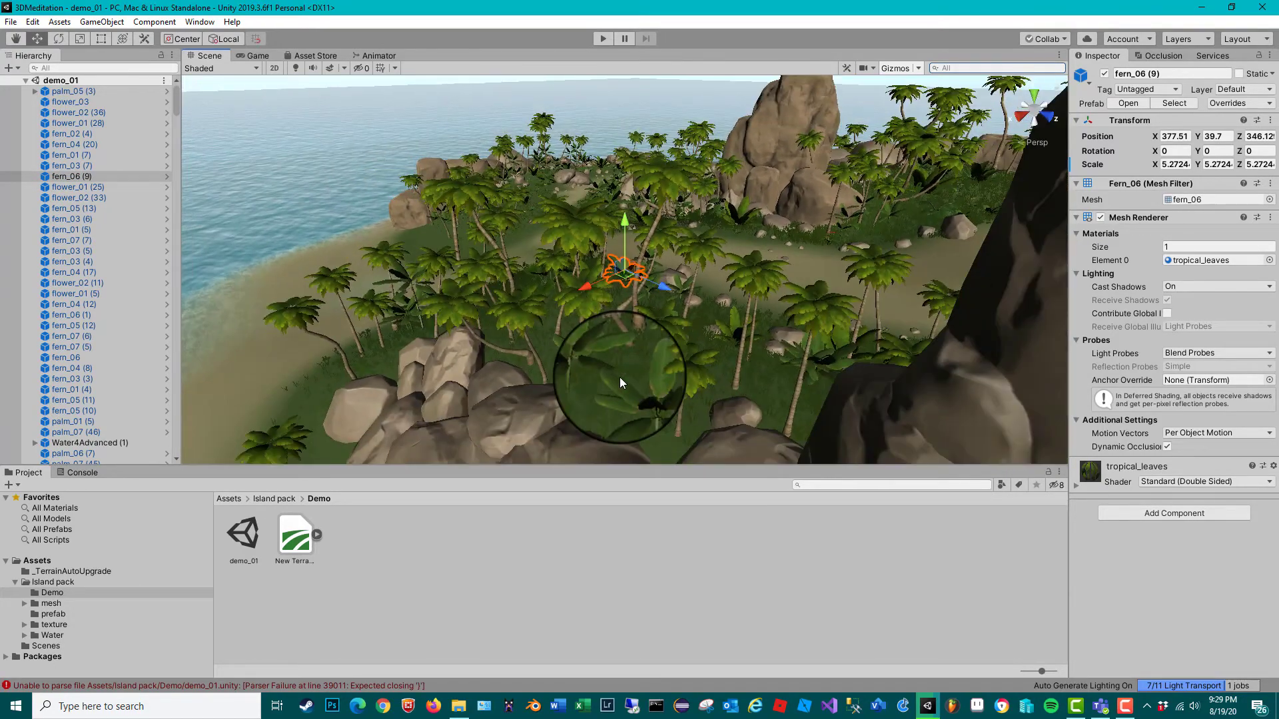
right_click_drag(625, 427, 633, 98)
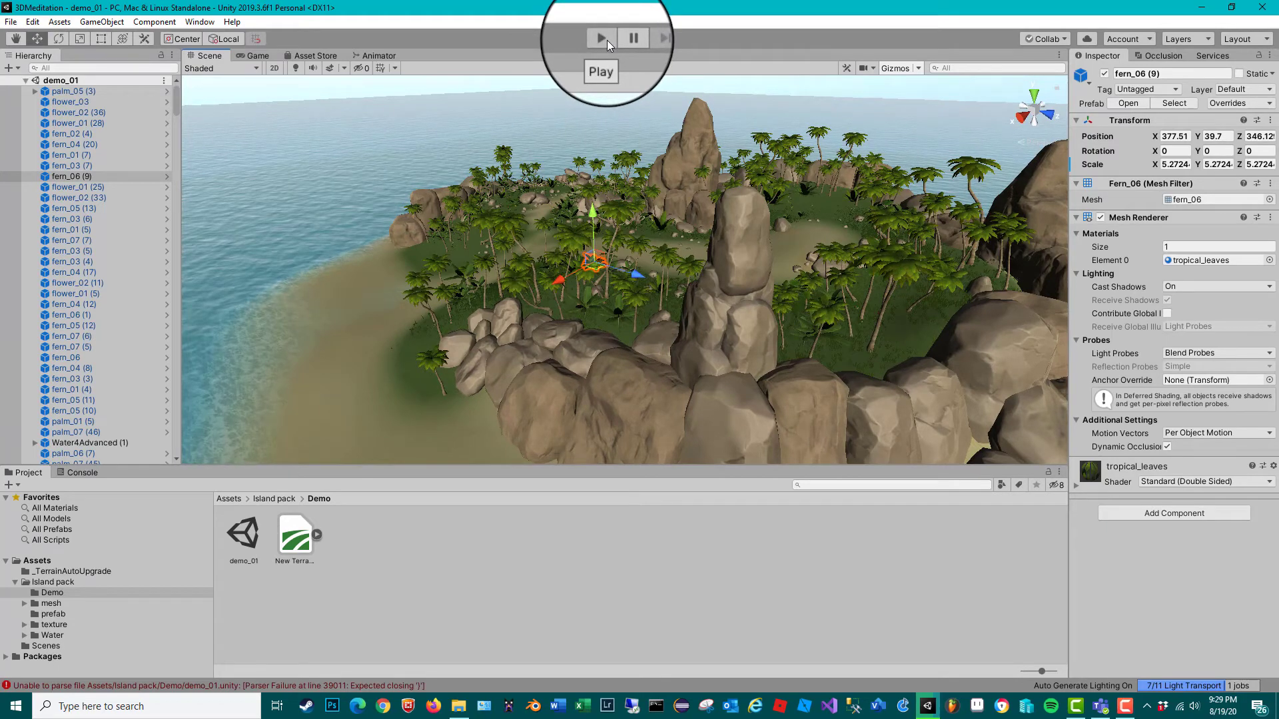
Step: Start play mode to run the demo_01 island scene
left_click(606, 40)
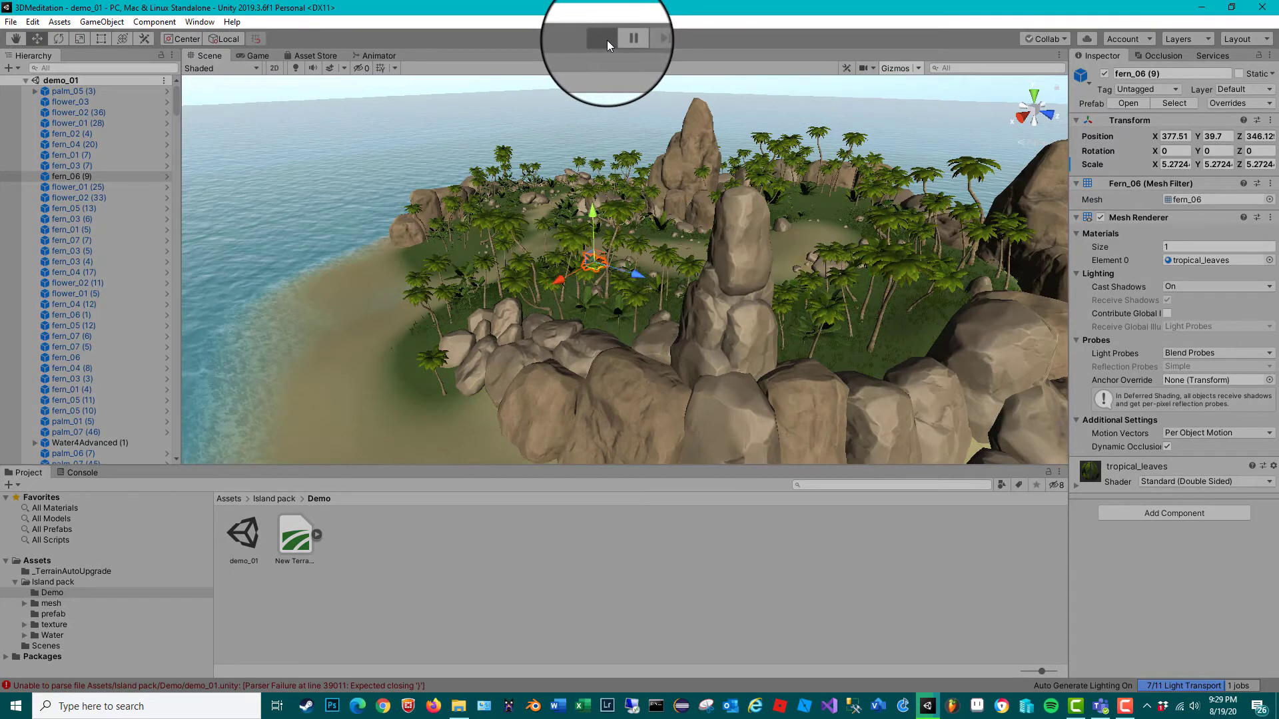